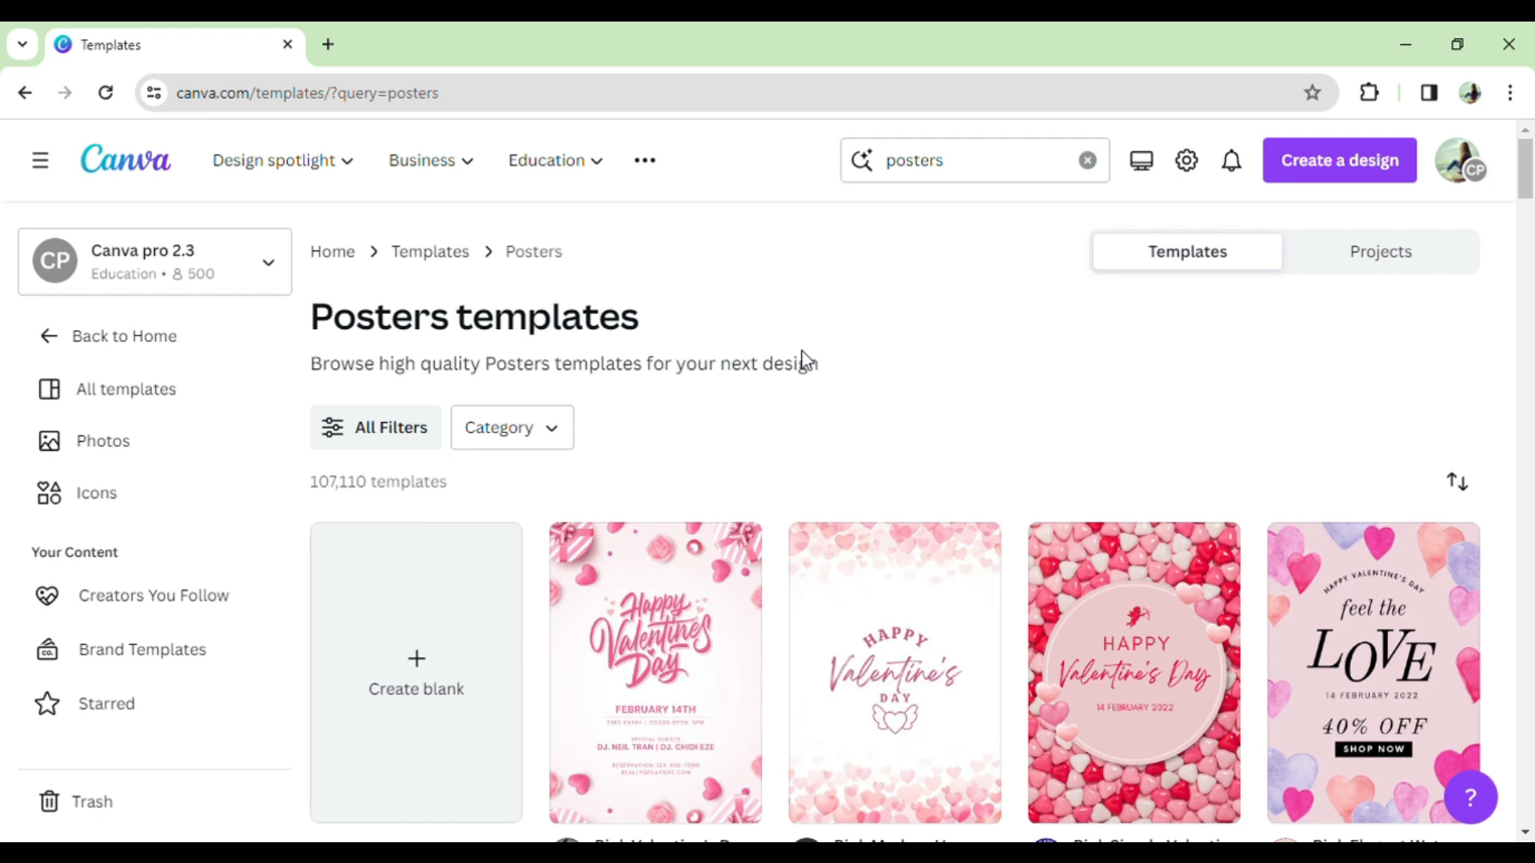
- Browse poster templates and preview the DARK horror poster template
{"action": "scroll", "coordinate": [803, 359], "scroll_direction": "down", "scroll_amount": 8}
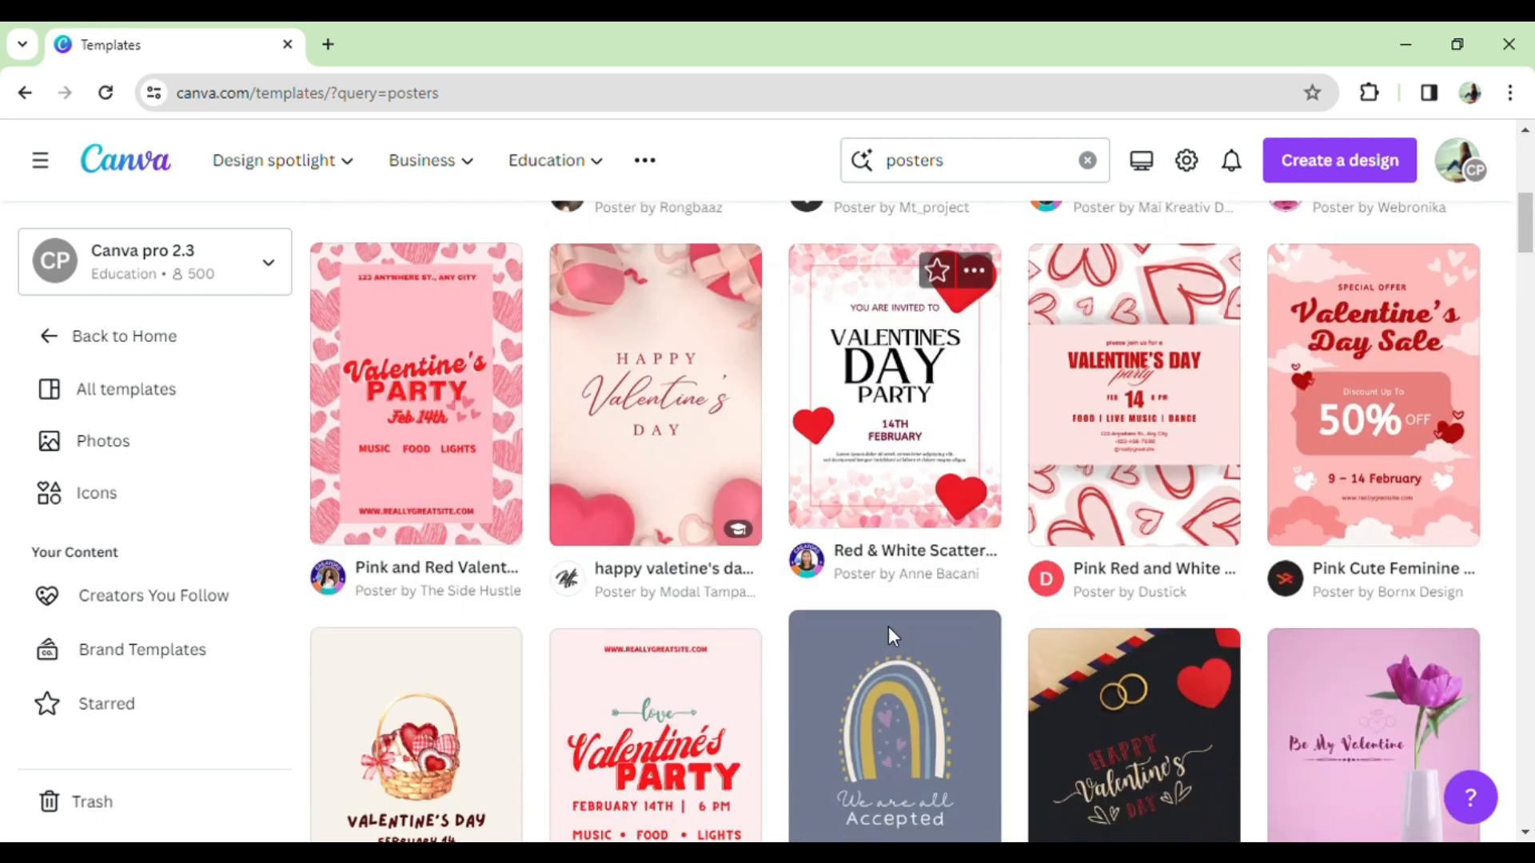
{"action": "scroll", "coordinate": [897, 637], "scroll_direction": "down", "scroll_amount": 2}
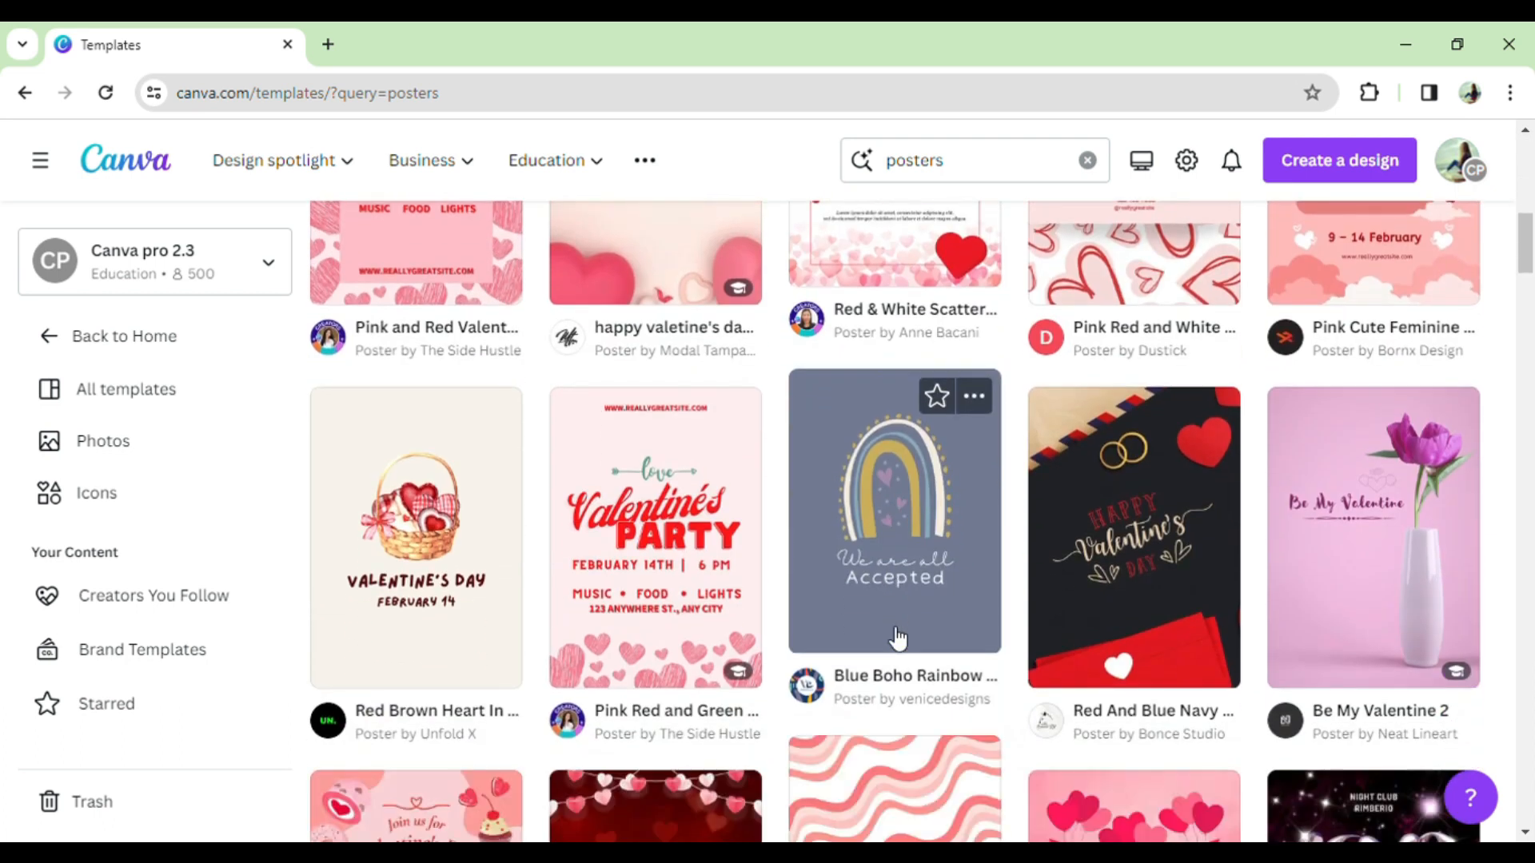
{"action": "scroll", "coordinate": [899, 639], "scroll_direction": "down", "scroll_amount": 2}
{"action": "scroll", "coordinate": [897, 637], "scroll_direction": "down", "scroll_amount": 8}
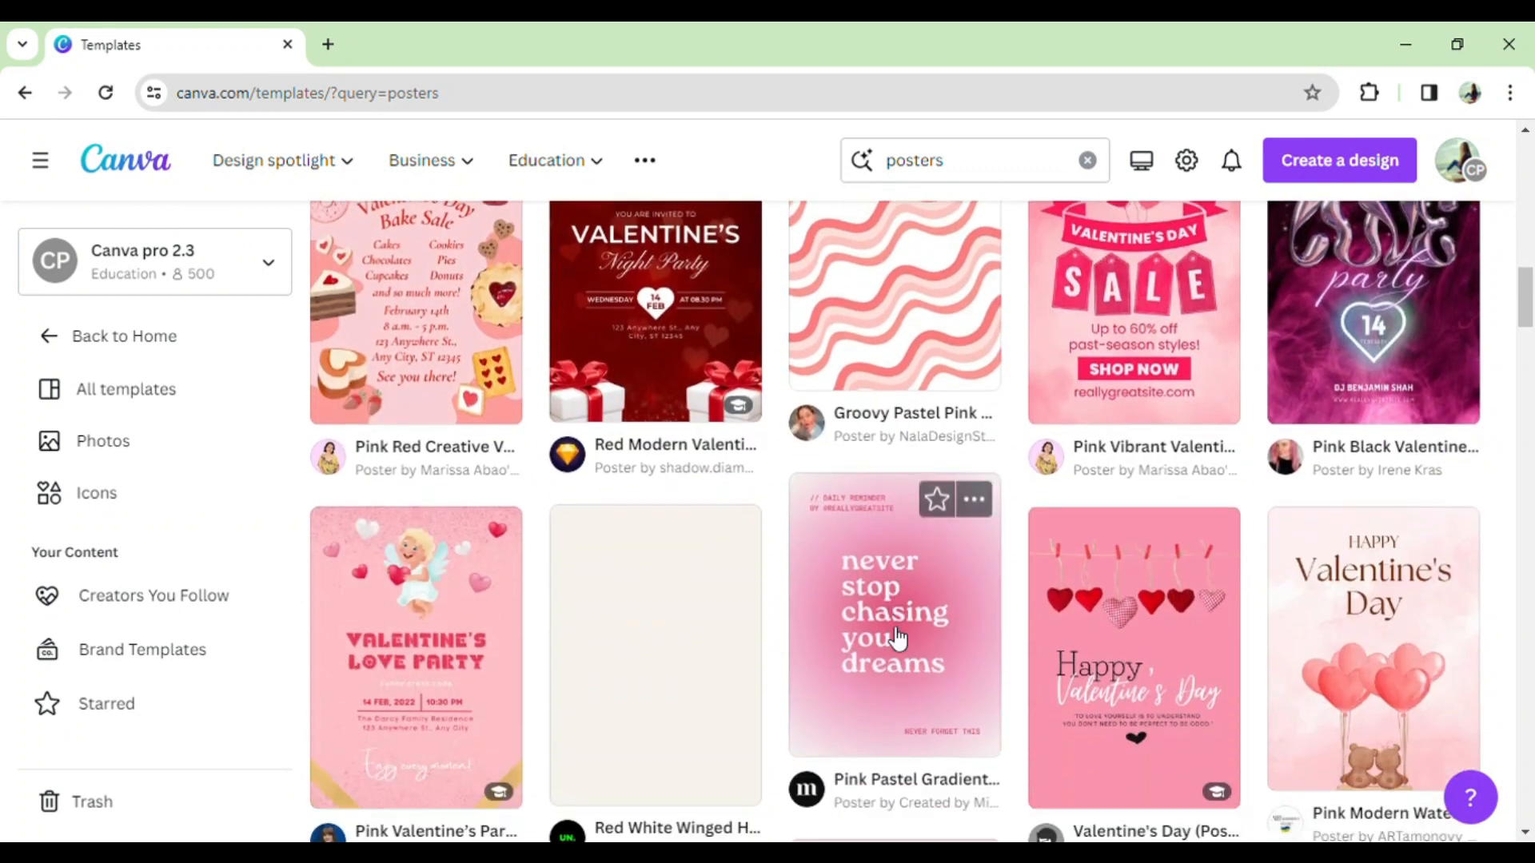
{"action": "scroll", "coordinate": [897, 637], "scroll_direction": "down", "scroll_amount": 10}
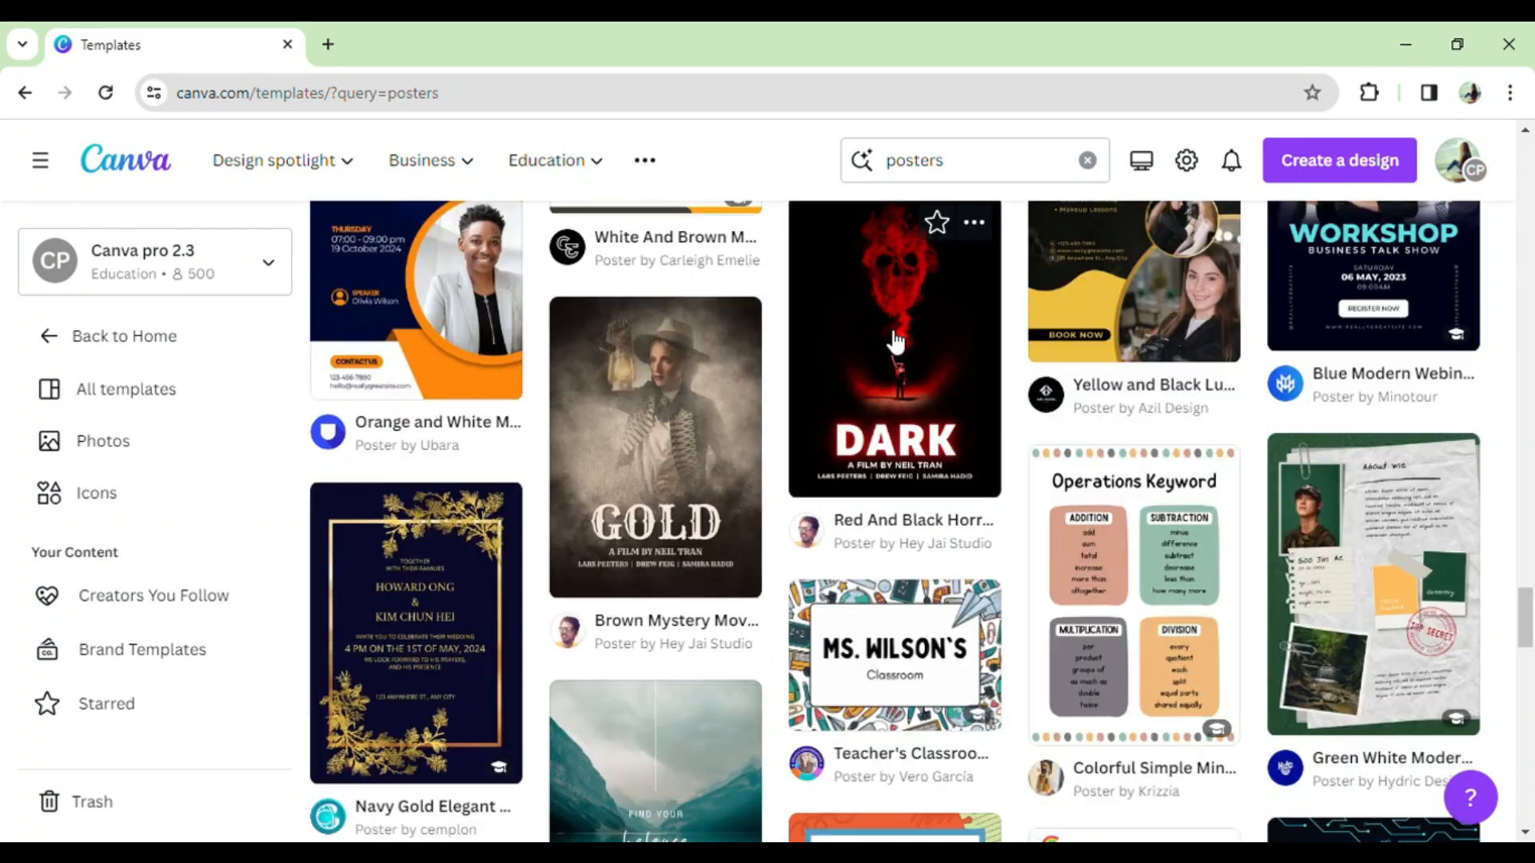
{"action": "left_click", "coordinate": [891, 336]}
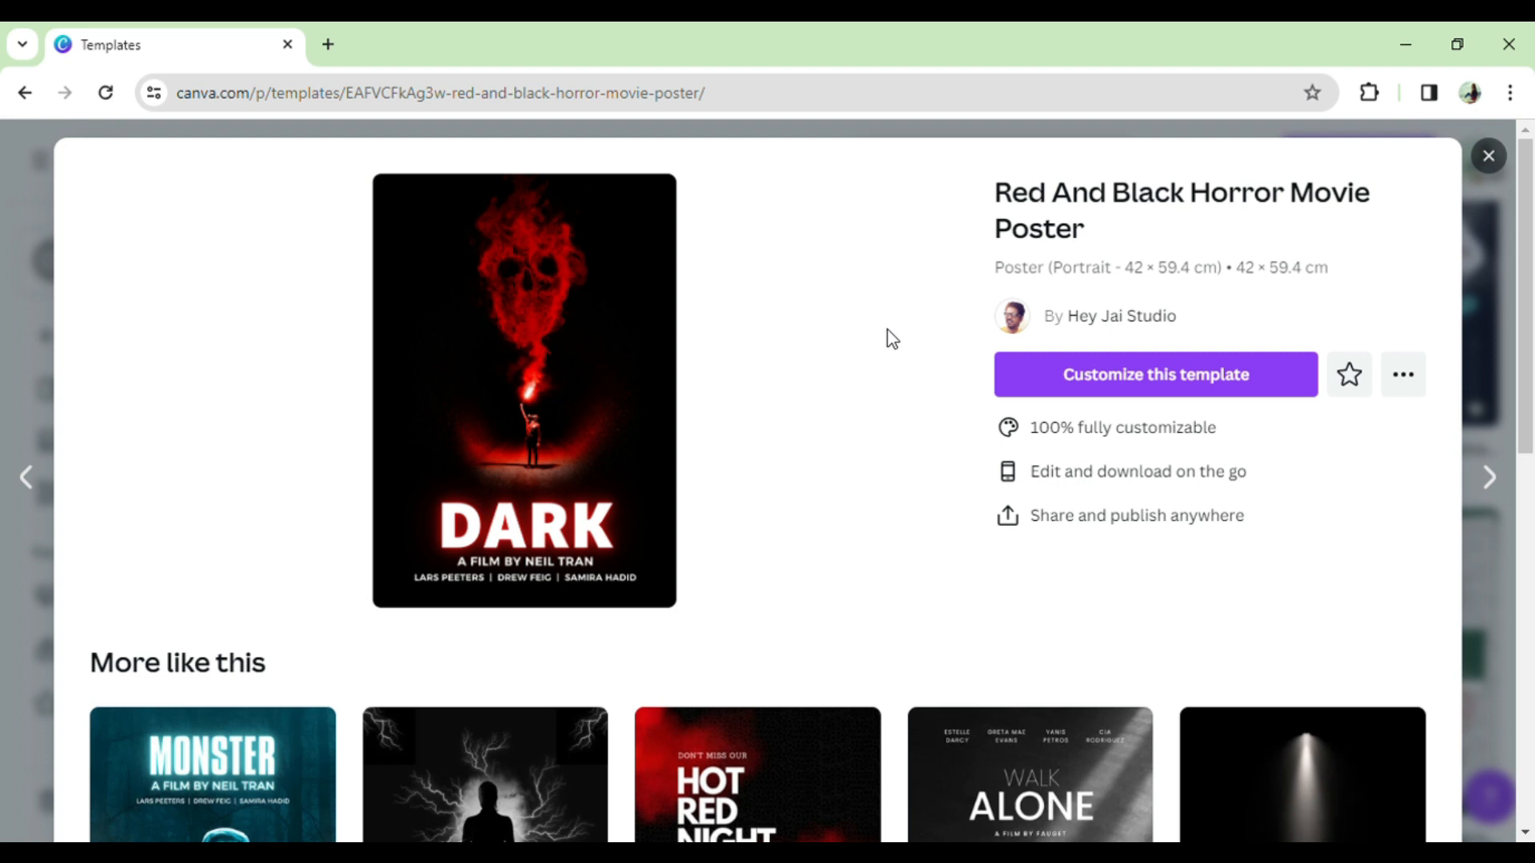
{"action": "left_click", "coordinate": [1504, 174]}
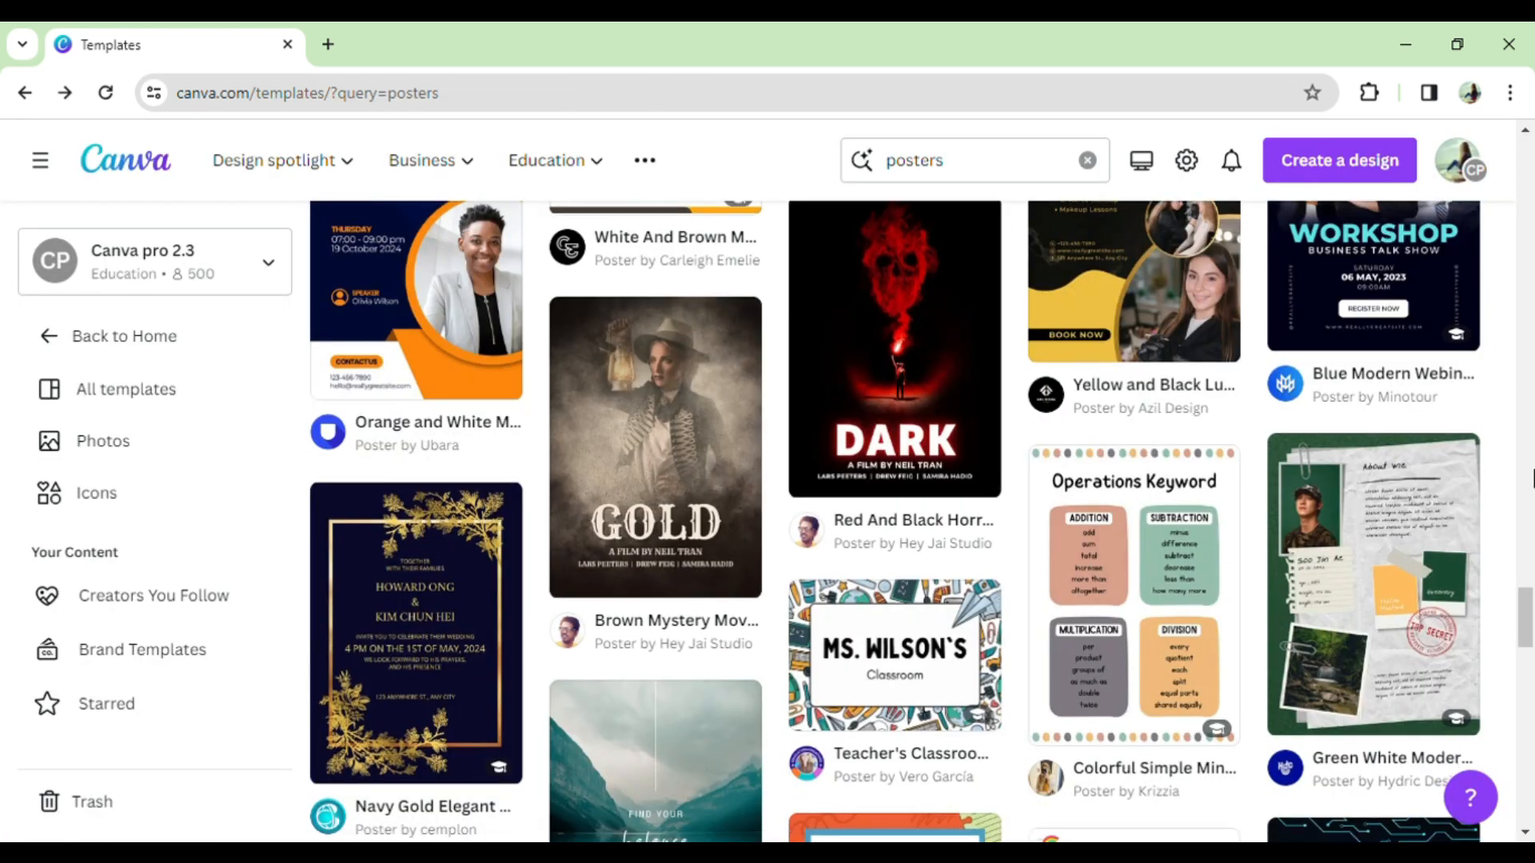
- Start a new blank poster design and select its page
{"action": "left_click_drag", "start_coordinate": [1524, 615], "coordinate": [1497, 144]}
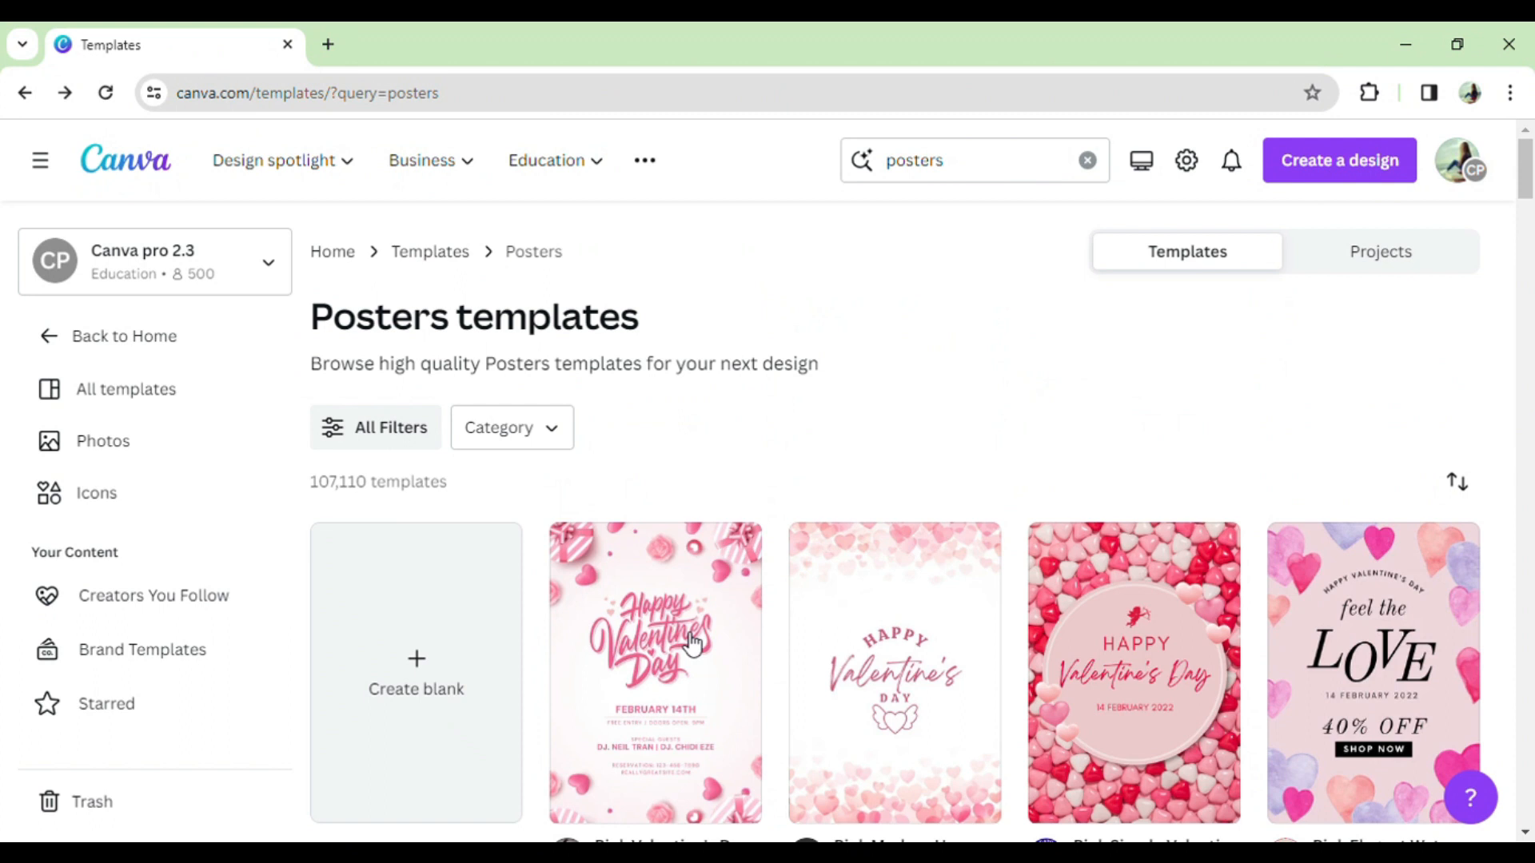
{"action": "left_click", "coordinate": [436, 679]}
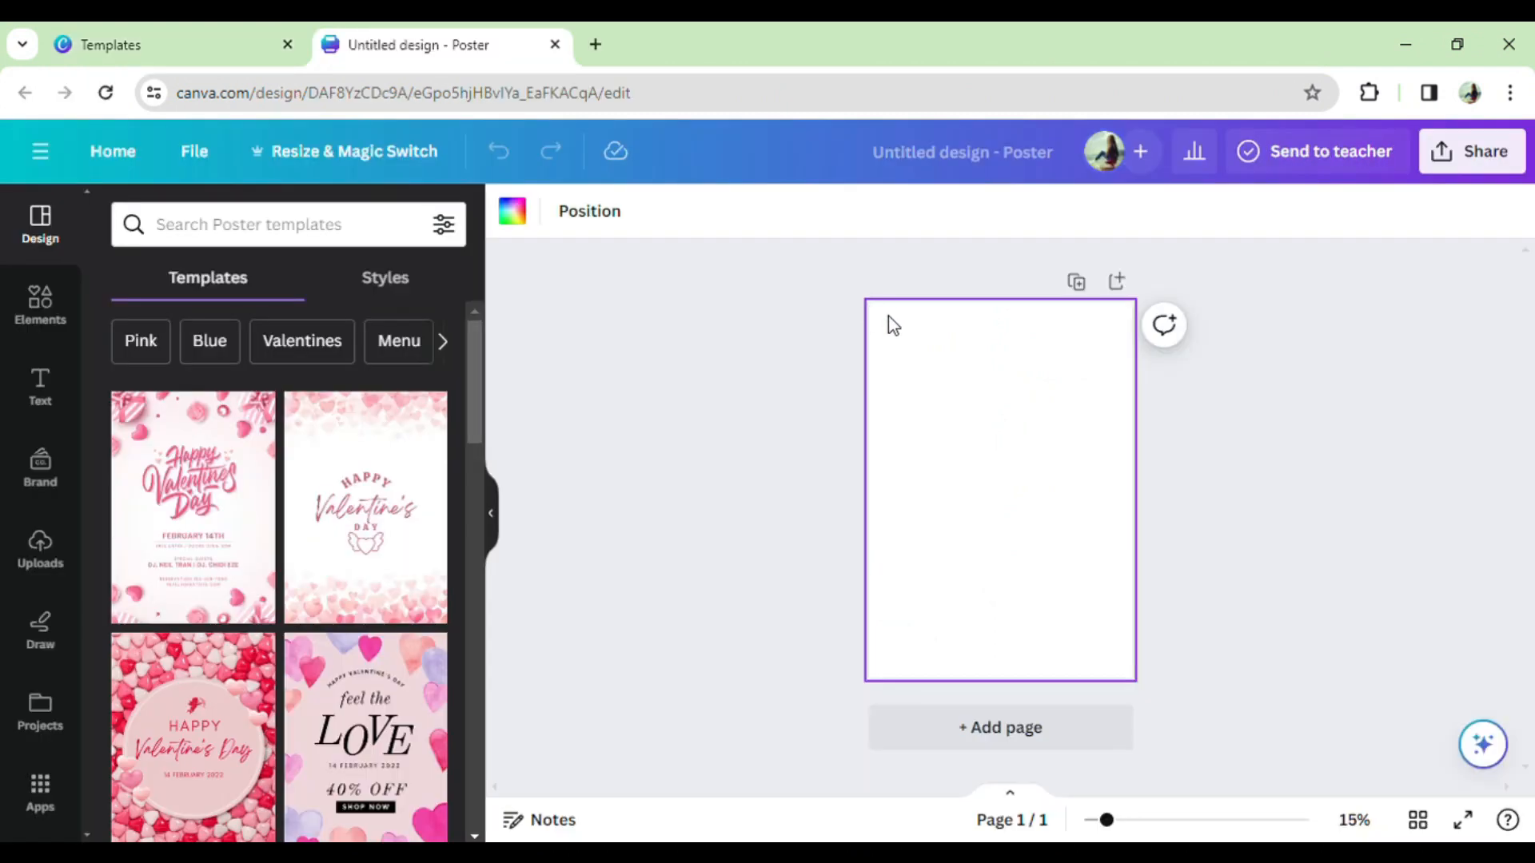
{"action": "left_click", "coordinate": [889, 340]}
- Look through the Elements, Uploads and Text side panels
{"action": "left_click", "coordinate": [64, 296]}
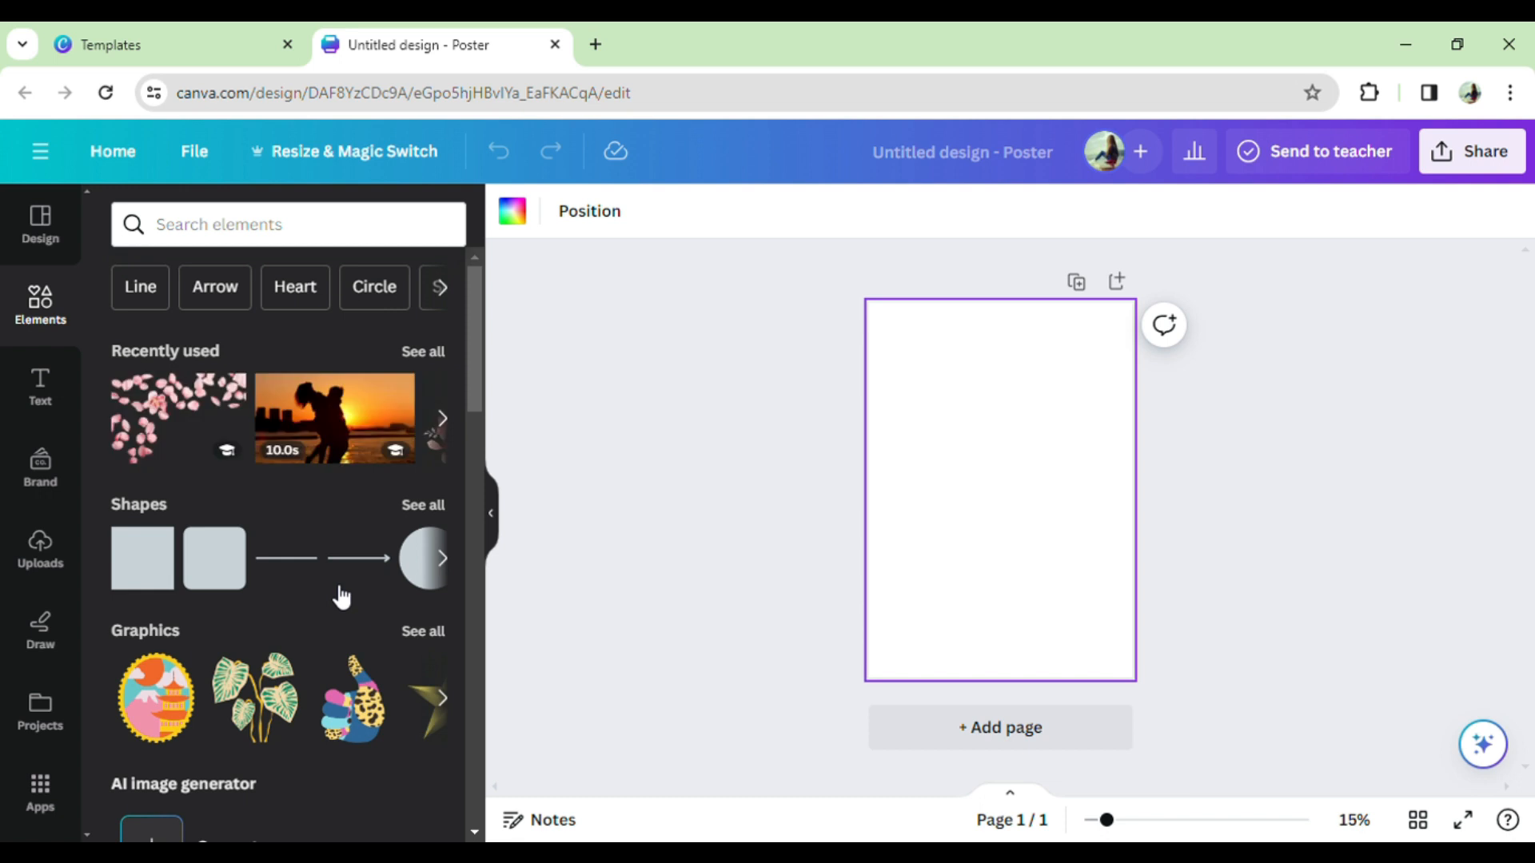
{"action": "scroll", "coordinate": [341, 596], "scroll_direction": "down", "scroll_amount": 7}
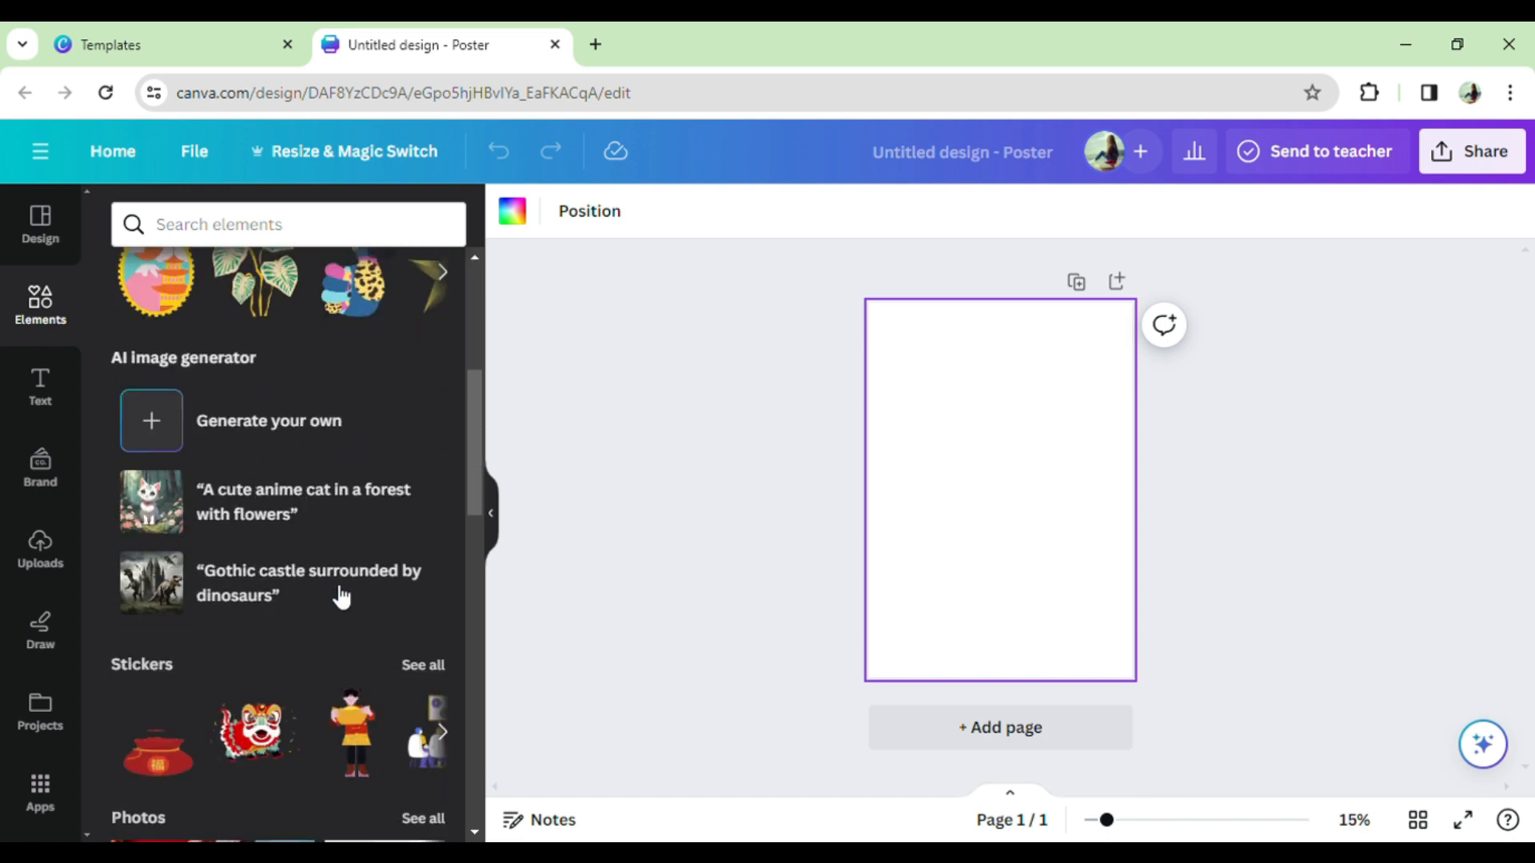
{"action": "scroll", "coordinate": [341, 595], "scroll_direction": "down", "scroll_amount": 5}
{"action": "left_click", "coordinate": [53, 559]}
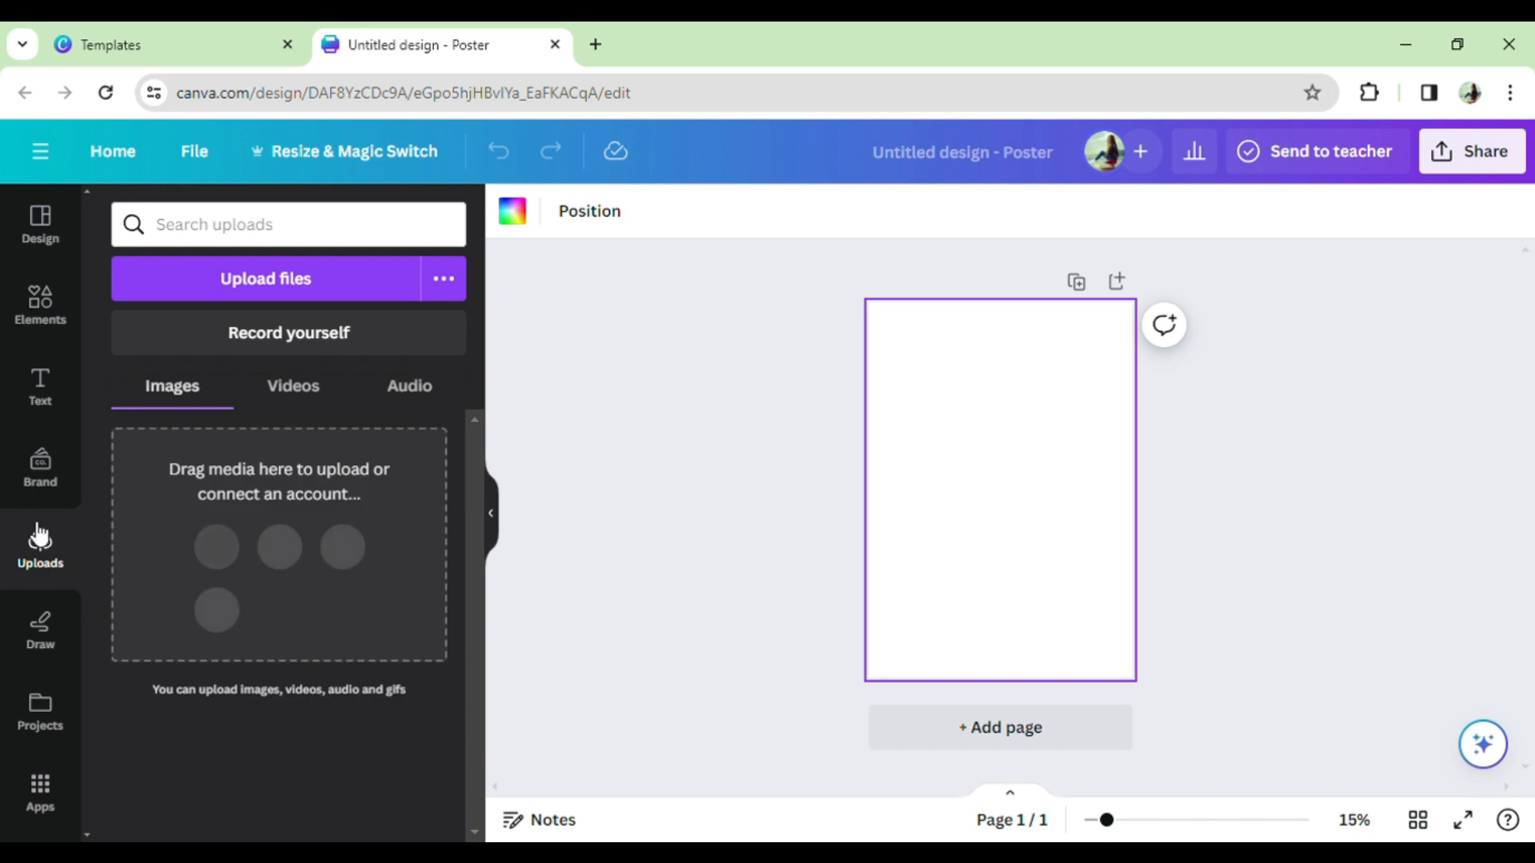
{"action": "left_click", "coordinate": [40, 392]}
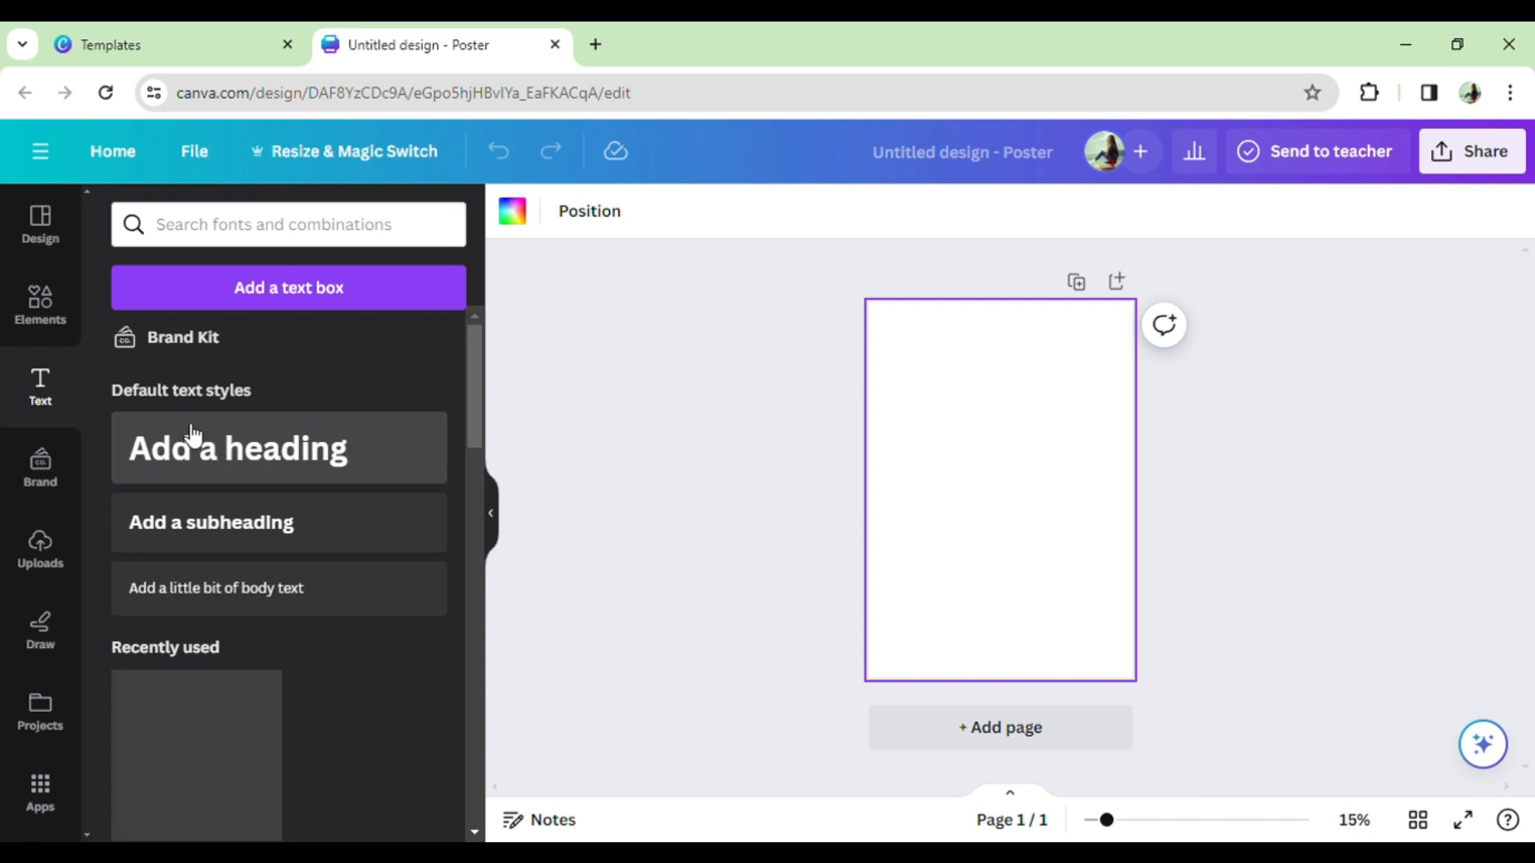
- Set the page background to pink (#ff66c4) and browse the full Shapes library
{"action": "left_click", "coordinate": [518, 215]}
{"action": "left_click", "coordinate": [233, 701]}
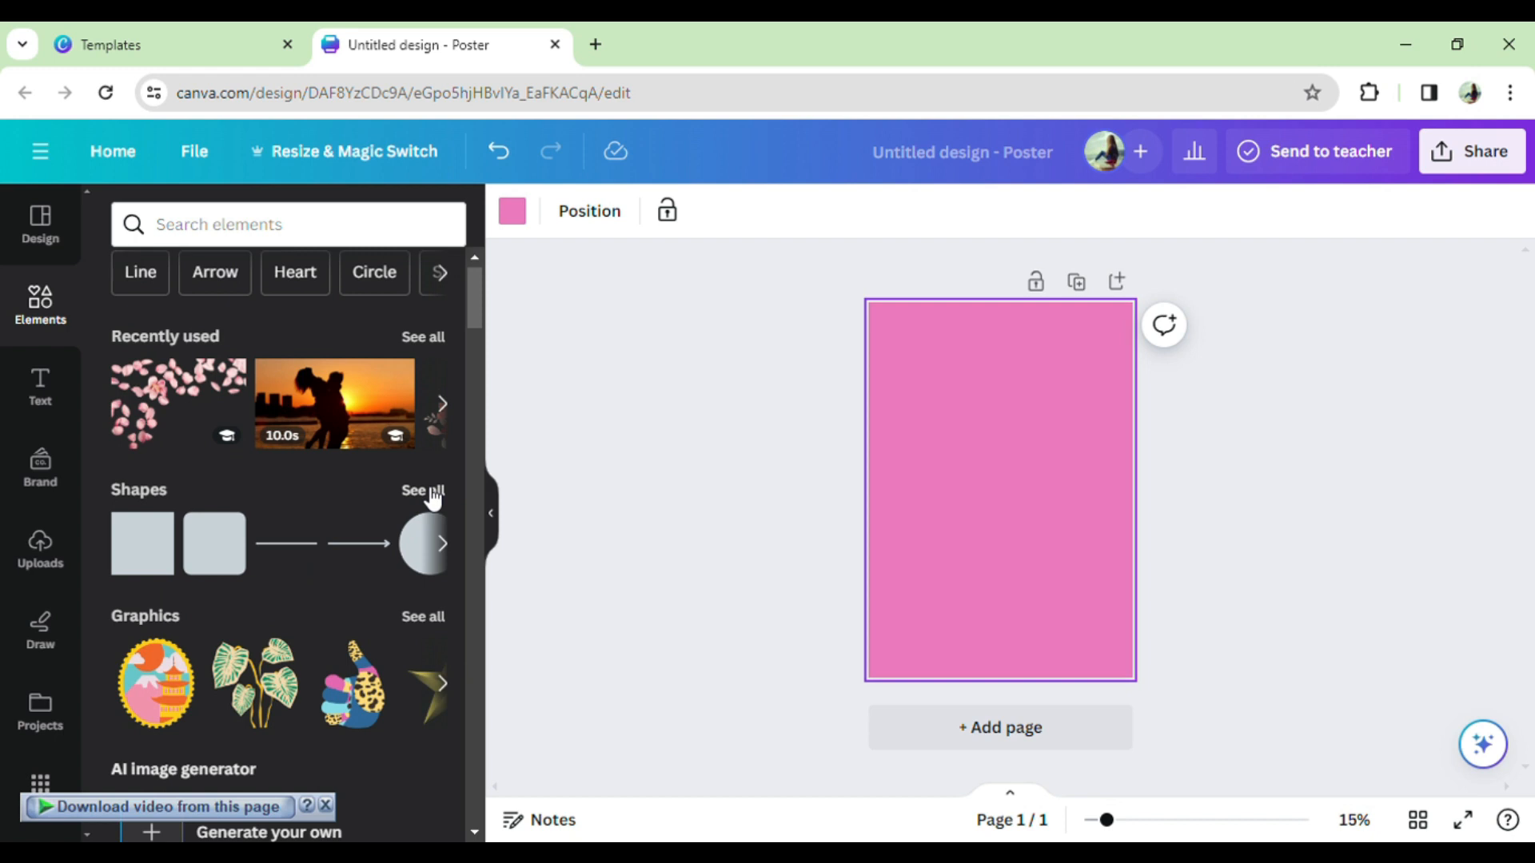
{"action": "left_click", "coordinate": [429, 491]}
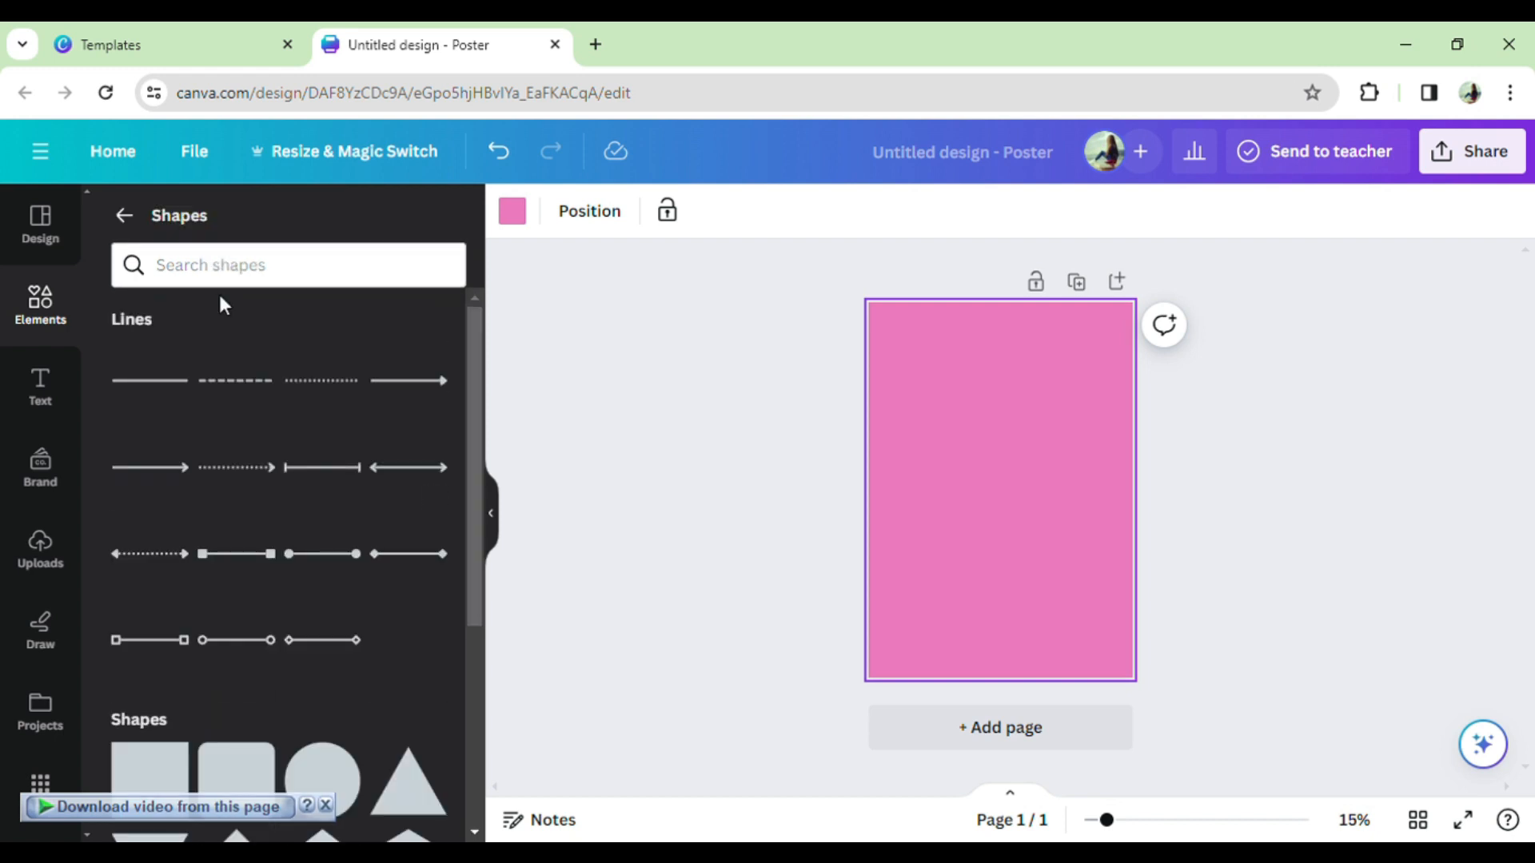
{"action": "scroll", "coordinate": [415, 542], "scroll_direction": "down", "scroll_amount": 4}
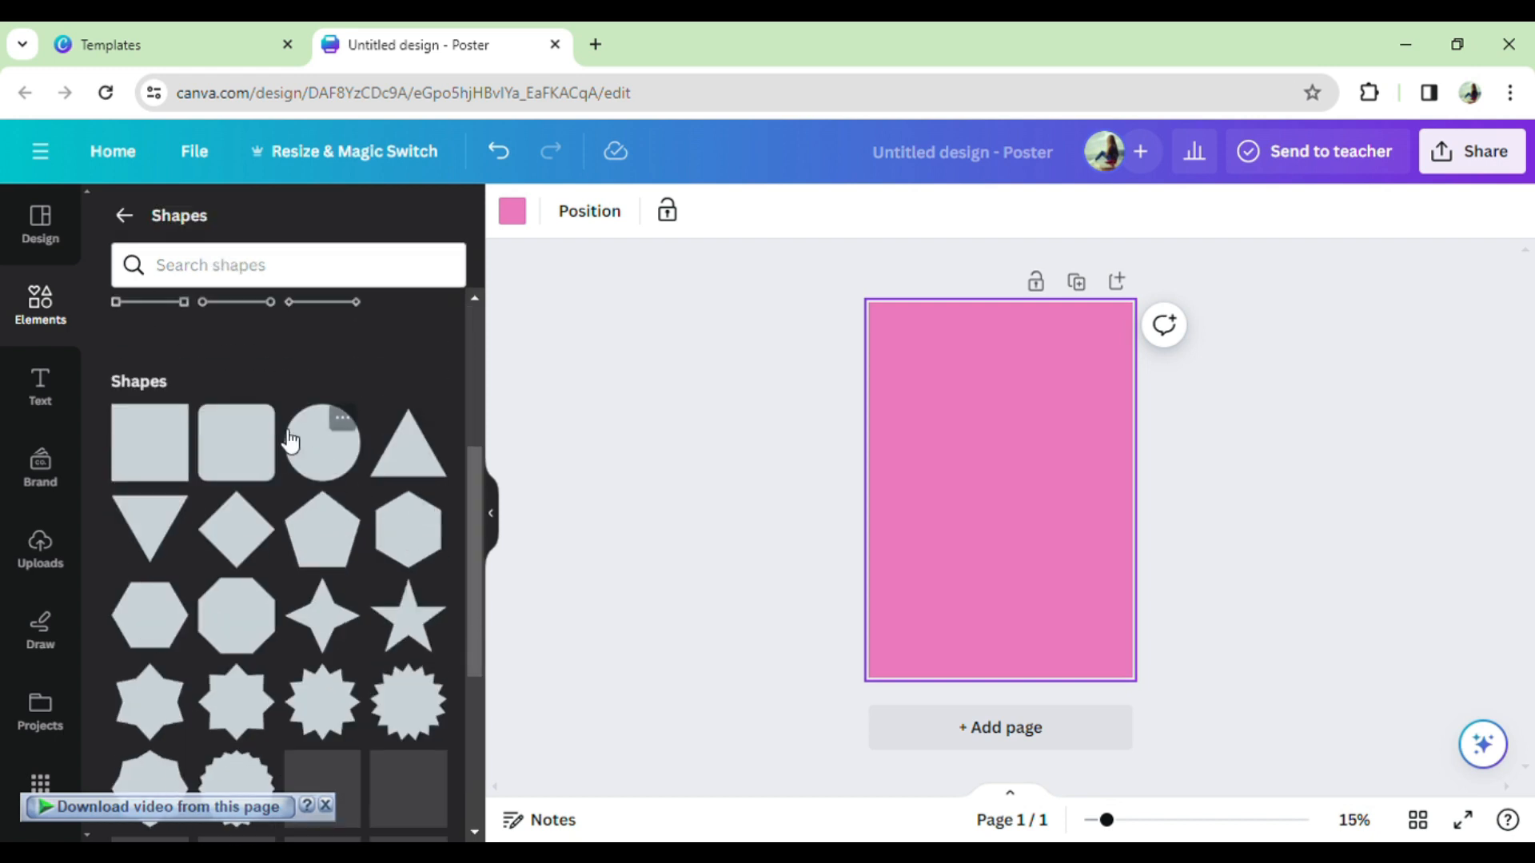
{"action": "scroll", "coordinate": [304, 629], "scroll_direction": "down", "scroll_amount": 10}
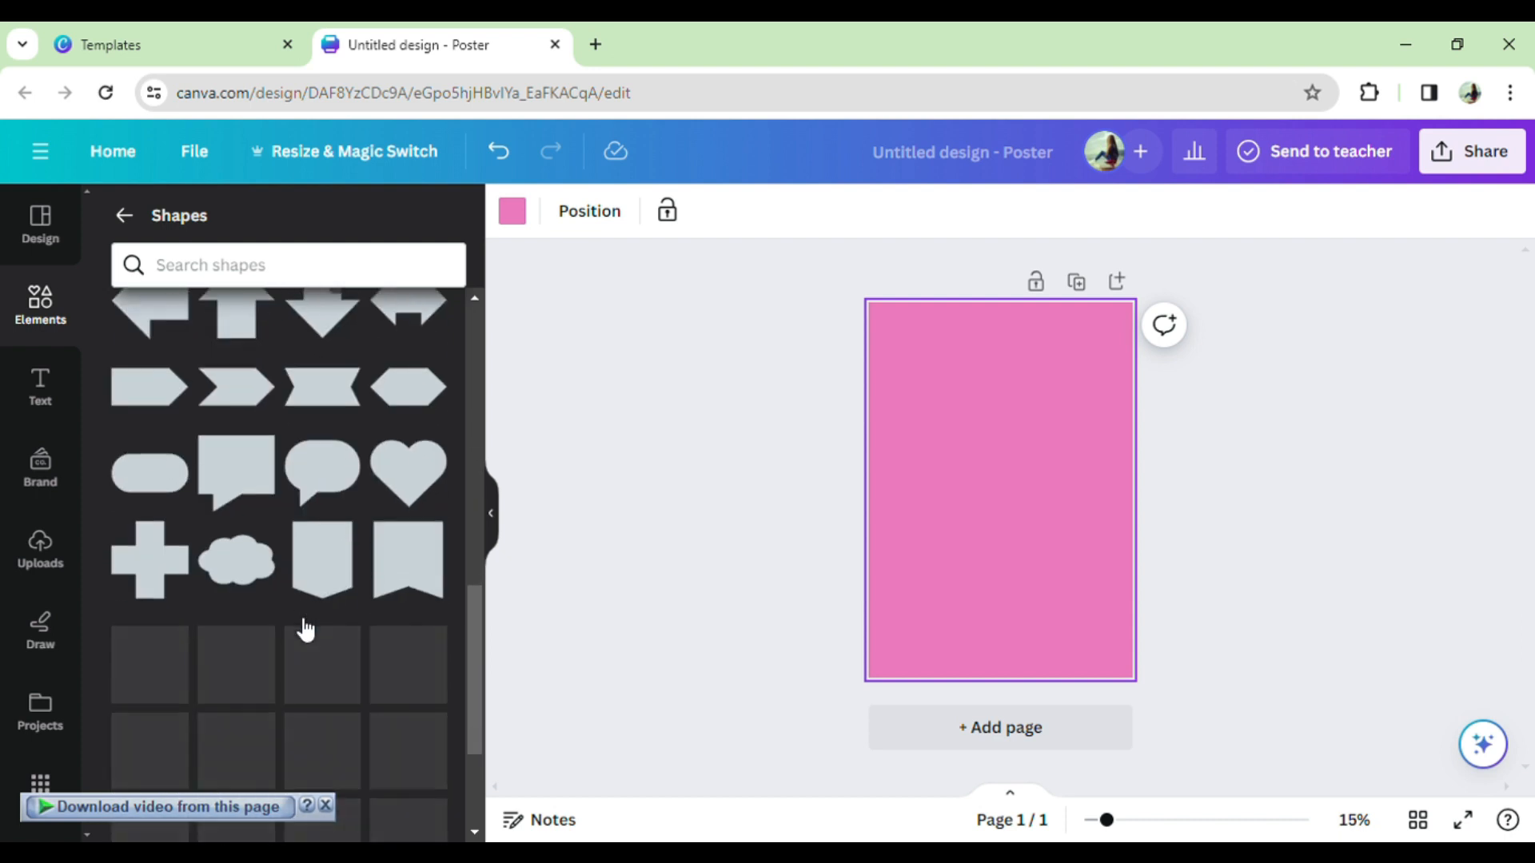
{"action": "scroll", "coordinate": [305, 629], "scroll_direction": "up", "scroll_amount": 10}
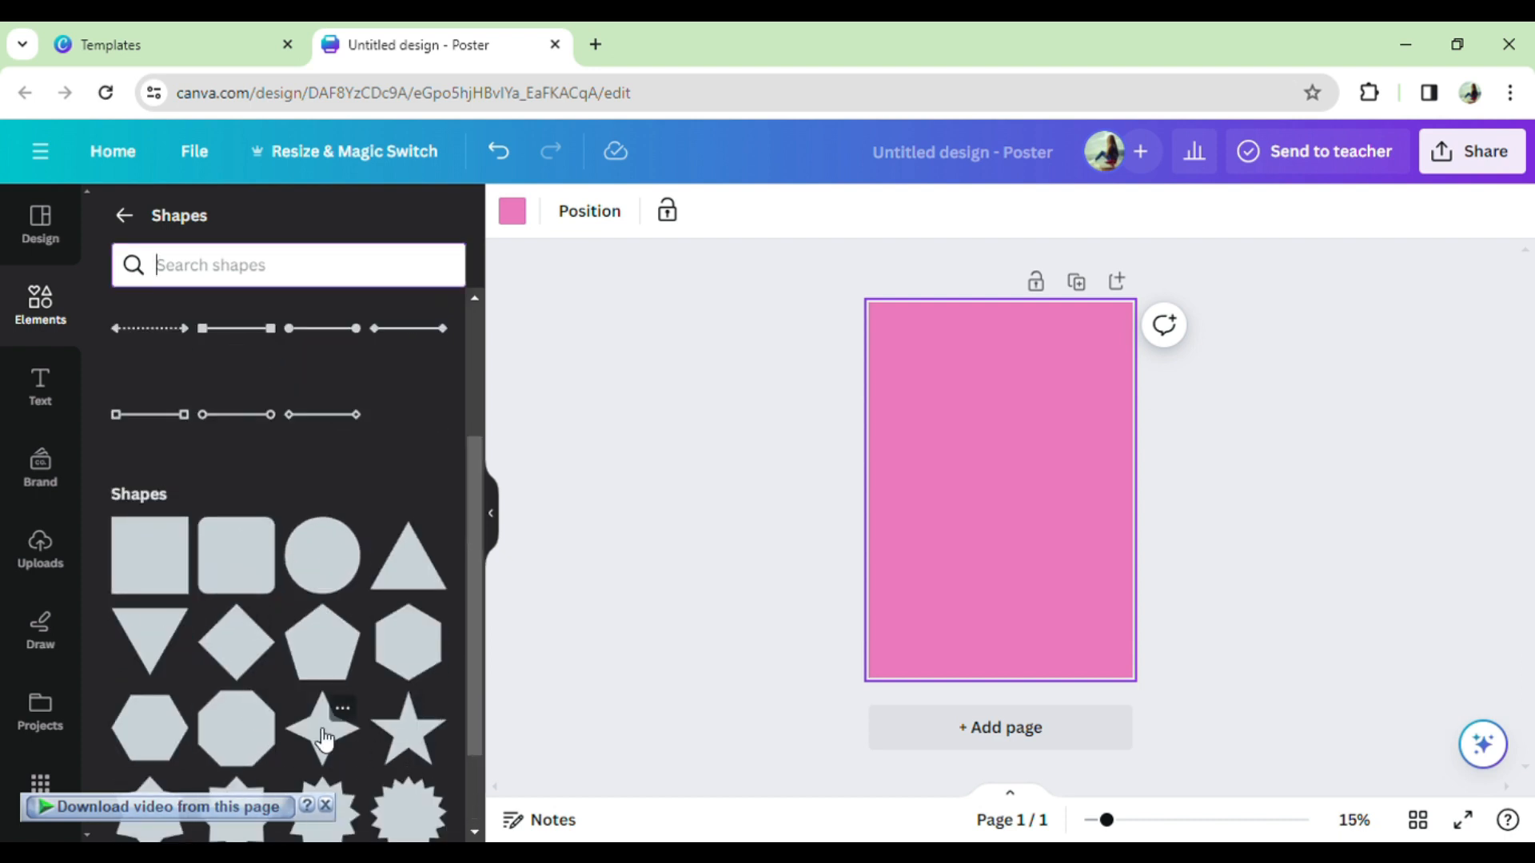
{"action": "scroll", "coordinate": [404, 712], "scroll_direction": "down", "scroll_amount": 1}
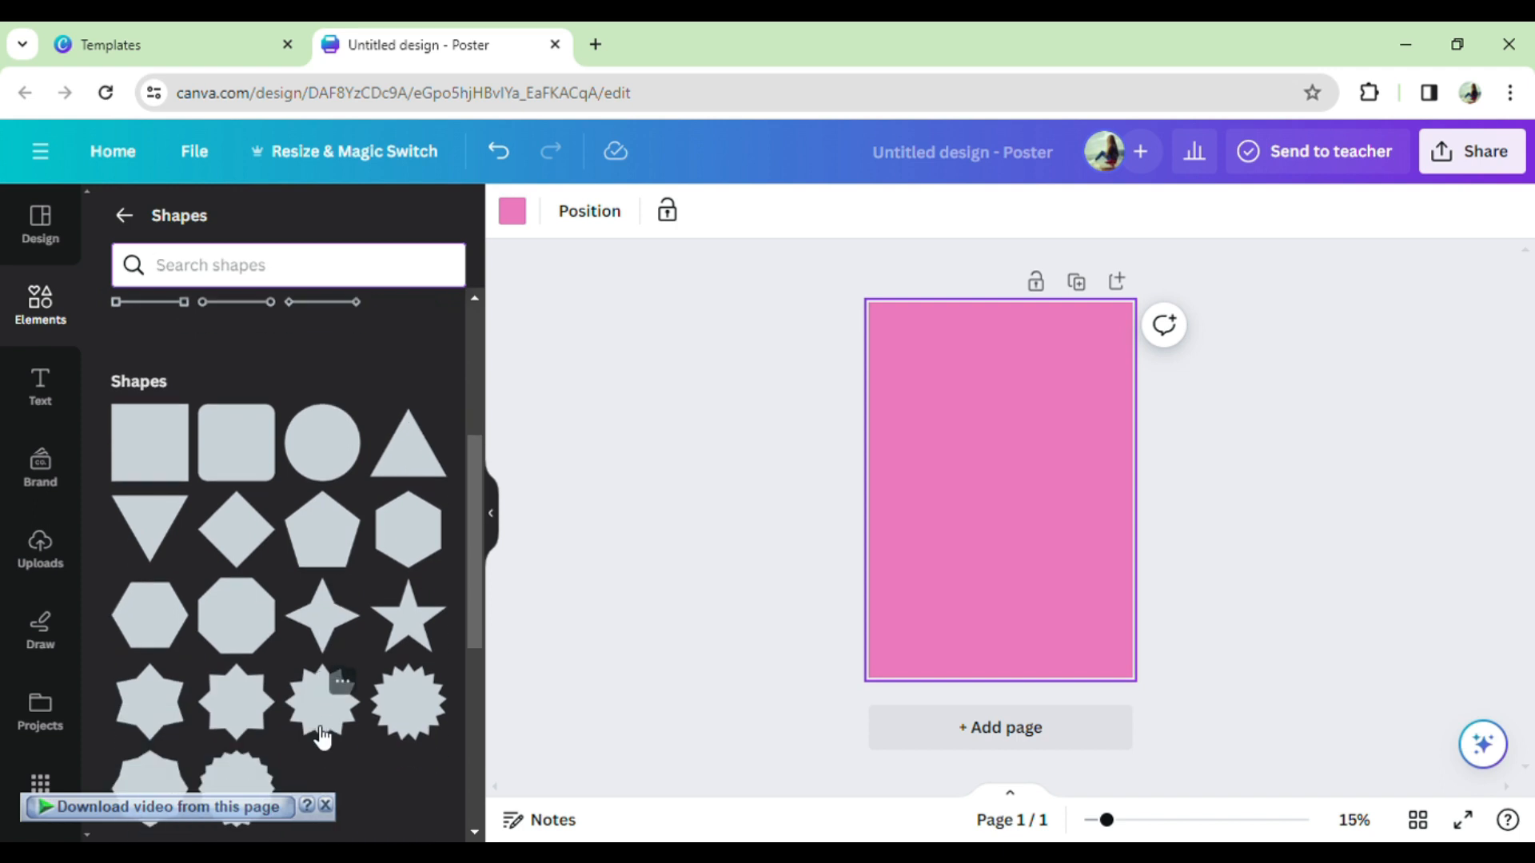
- Add an eight-pointed star, stretch it across the page top and colour it dark blue
{"action": "left_click", "coordinate": [246, 702]}
{"action": "left_click_drag", "start_coordinate": [1040, 490], "coordinate": [1021, 391]}
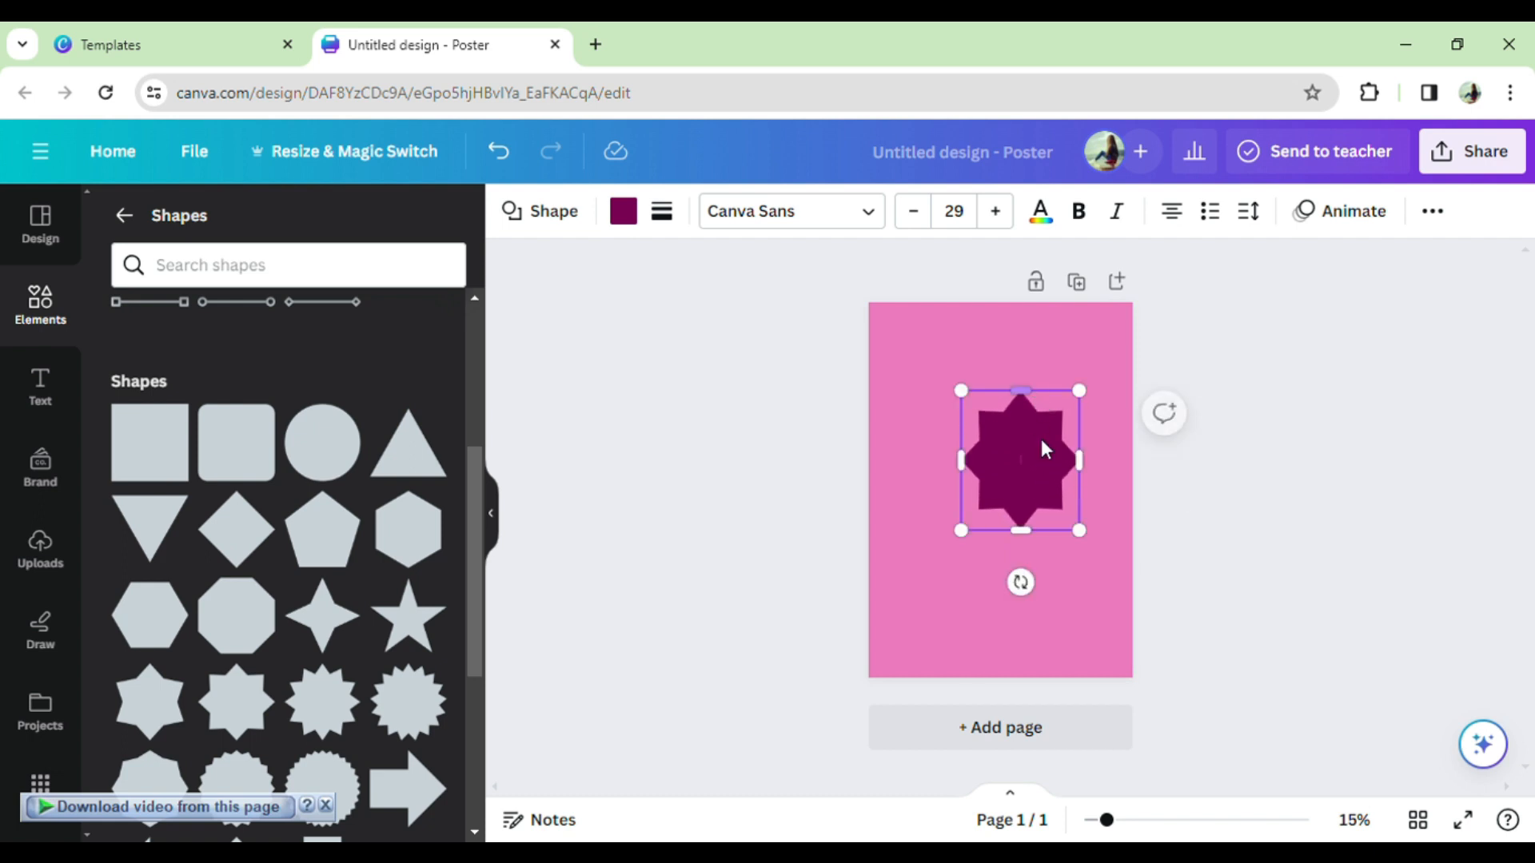
{"action": "left_click_drag", "start_coordinate": [1049, 497], "coordinate": [1027, 408]}
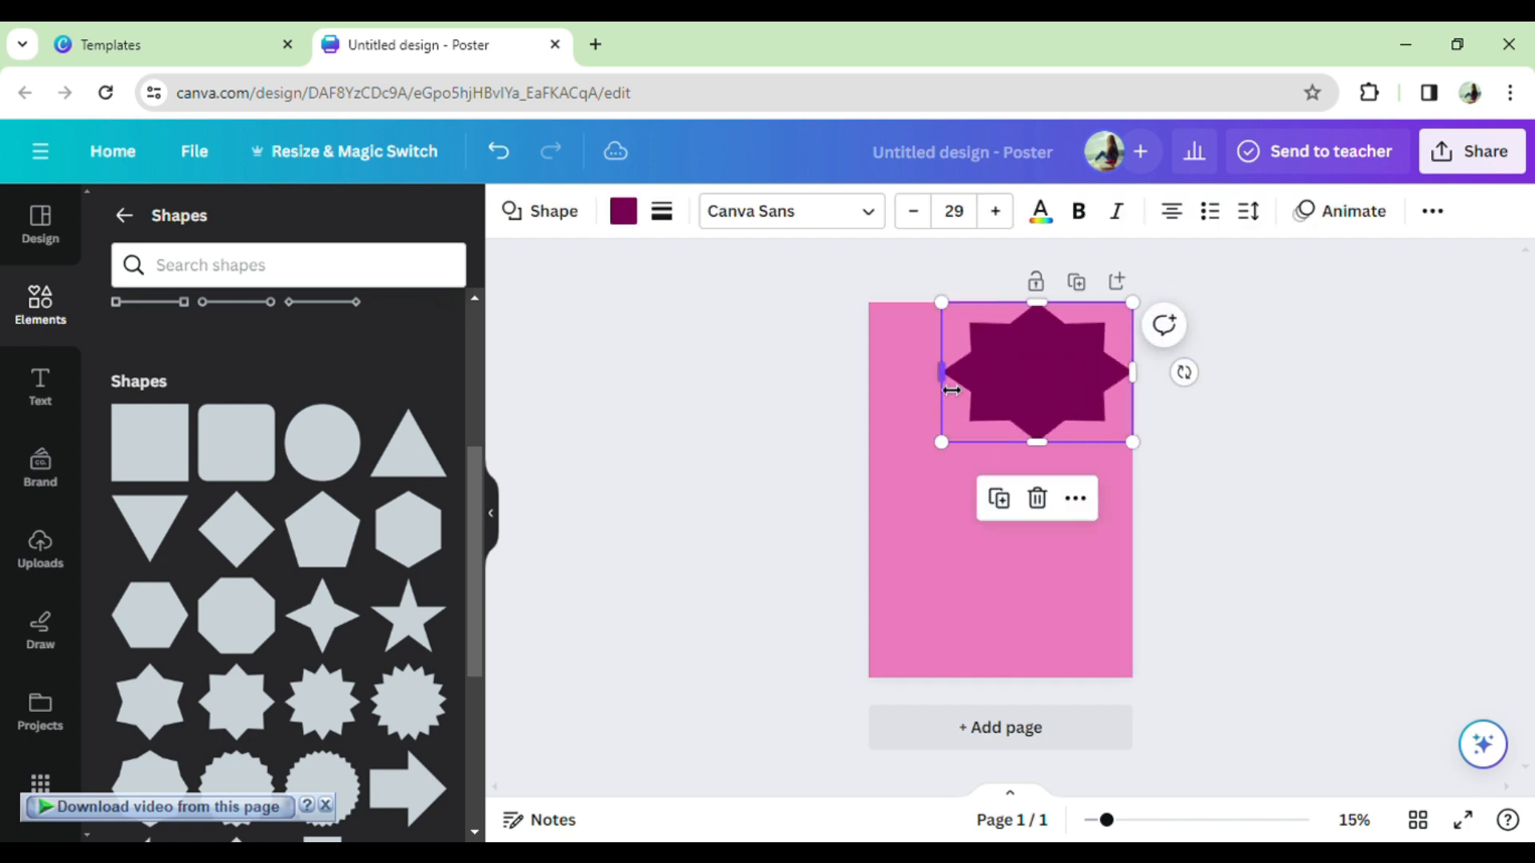
{"action": "left_click_drag", "start_coordinate": [950, 390], "coordinate": [870, 382]}
{"action": "left_click_drag", "start_coordinate": [1008, 302], "coordinate": [1020, 281]}
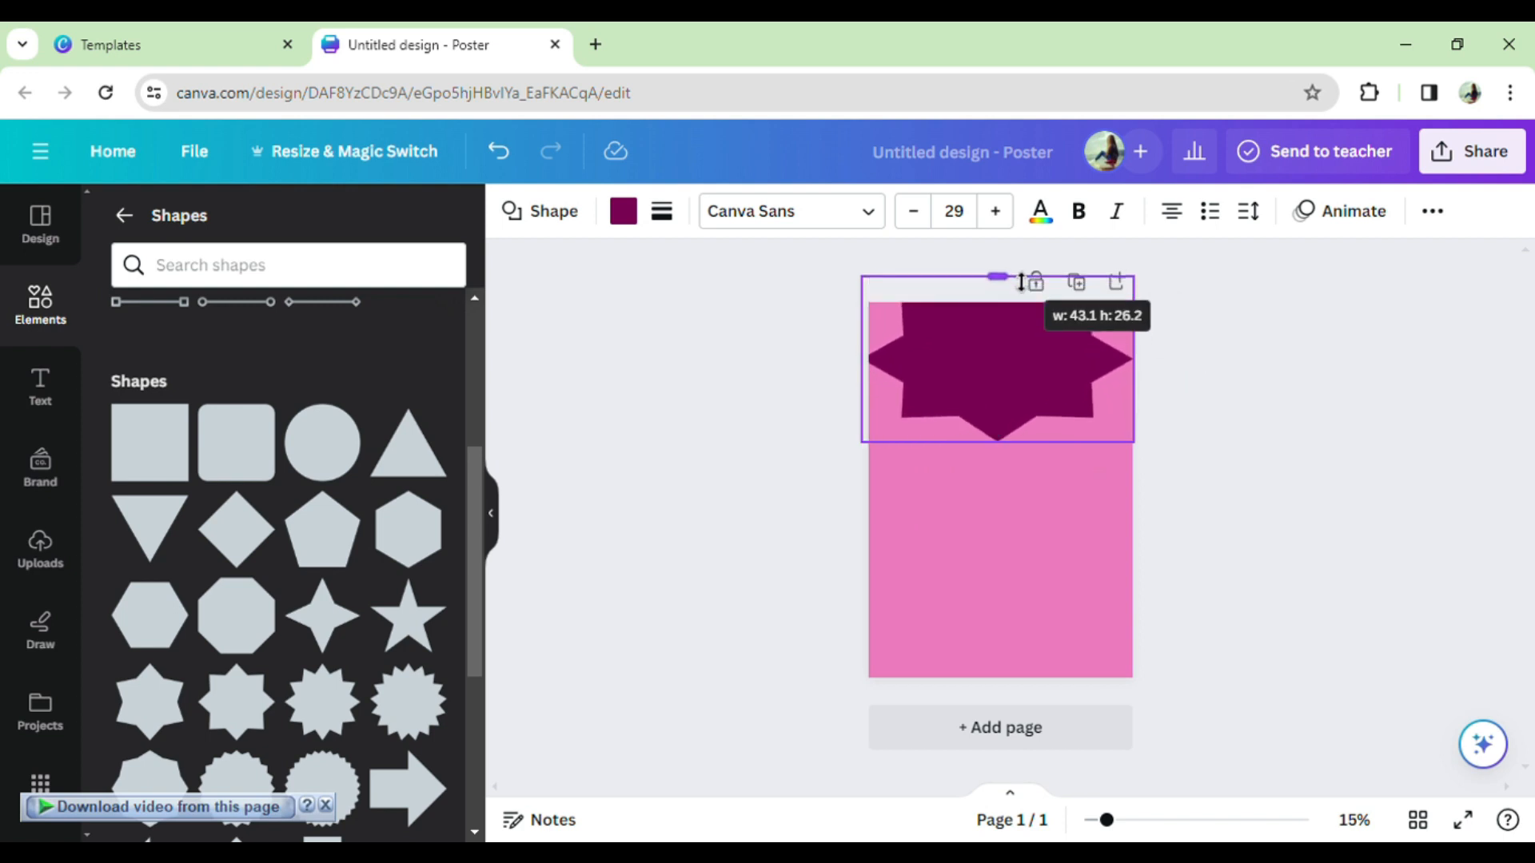
{"action": "left_click", "coordinate": [622, 211]}
{"action": "left_click", "coordinate": [429, 757]}
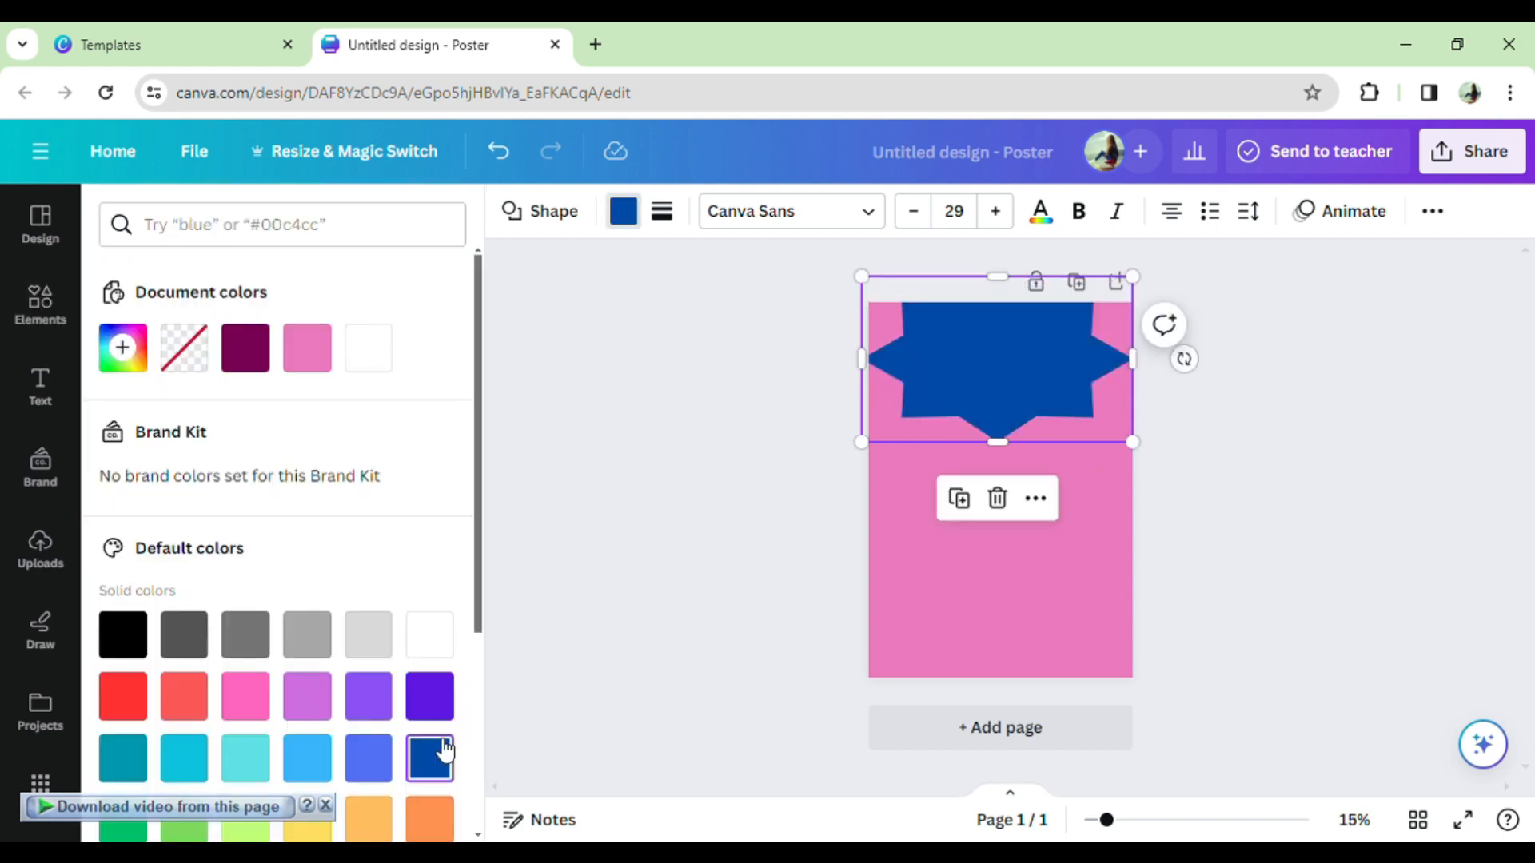
{"action": "left_click_drag", "start_coordinate": [862, 359], "coordinate": [857, 400]}
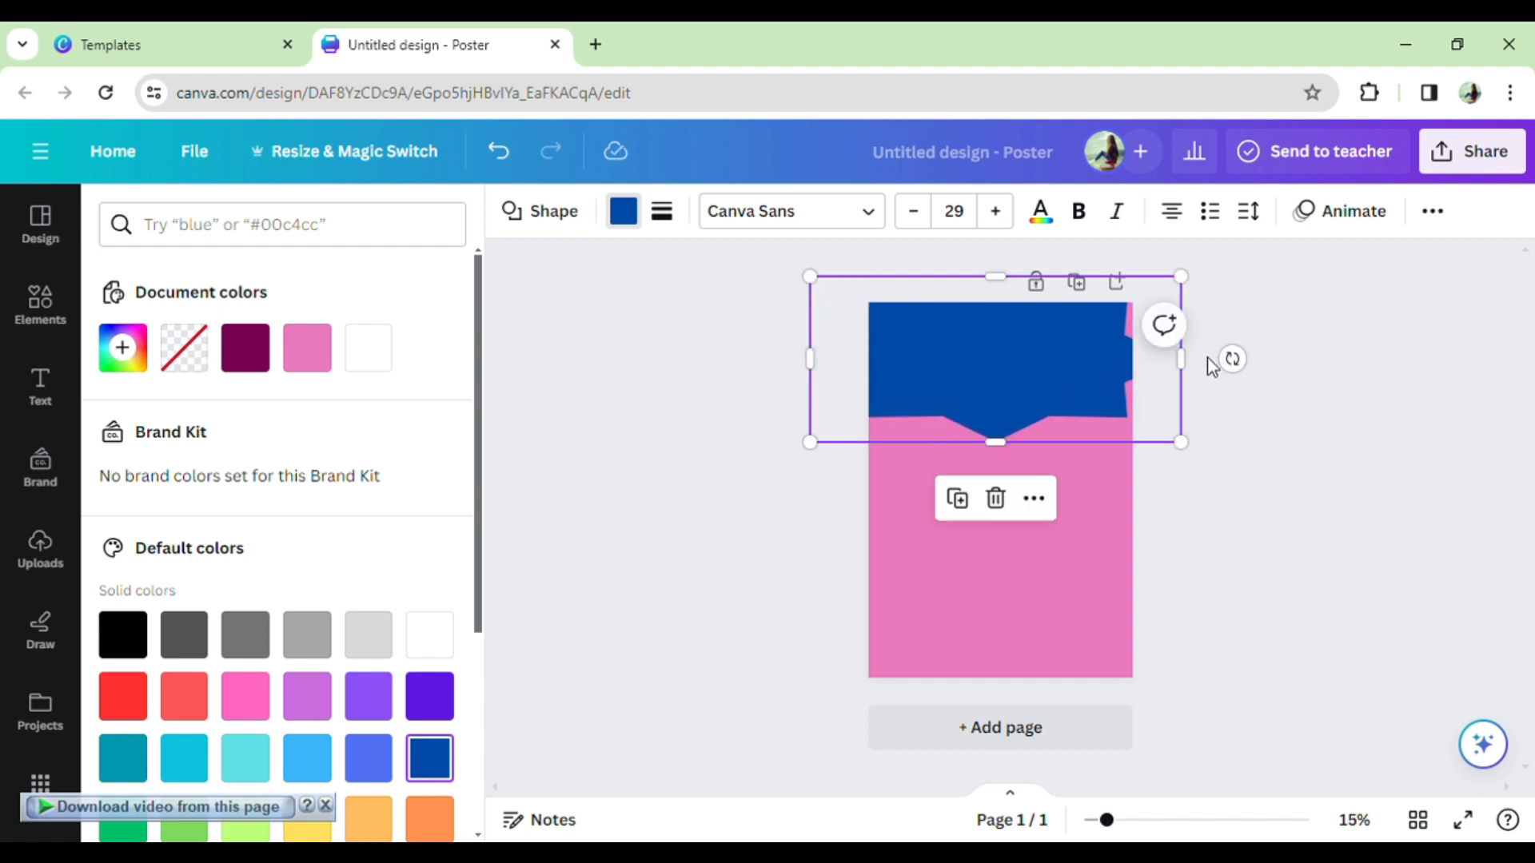
{"action": "left_click_drag", "start_coordinate": [1192, 370], "coordinate": [1201, 370]}
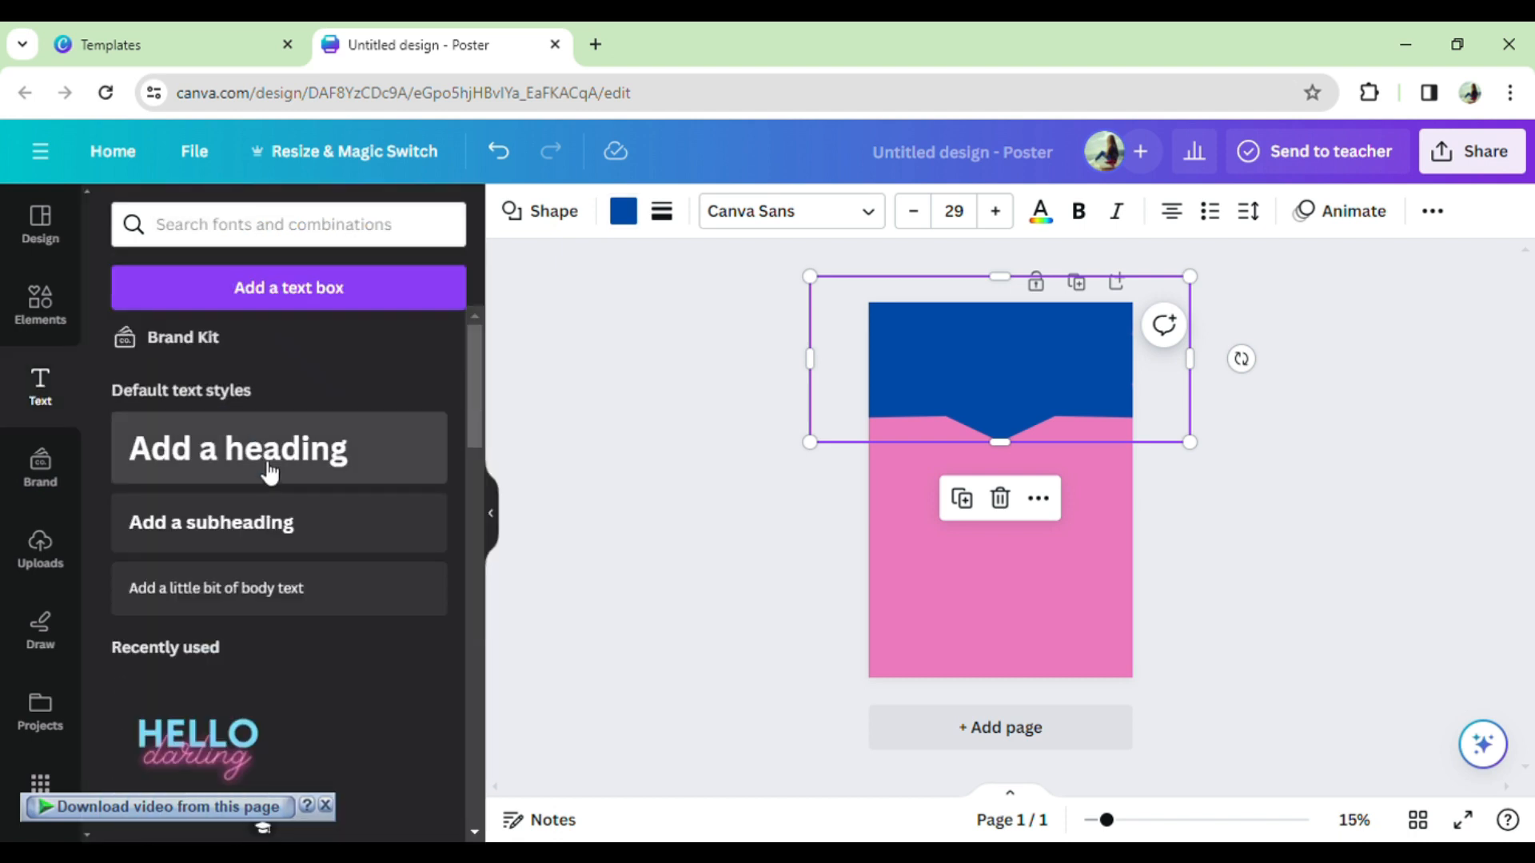
- Place 'HELLO darling' in the blue header and outlined 'BE BRAVE' just below it
{"action": "left_click", "coordinate": [270, 472]}
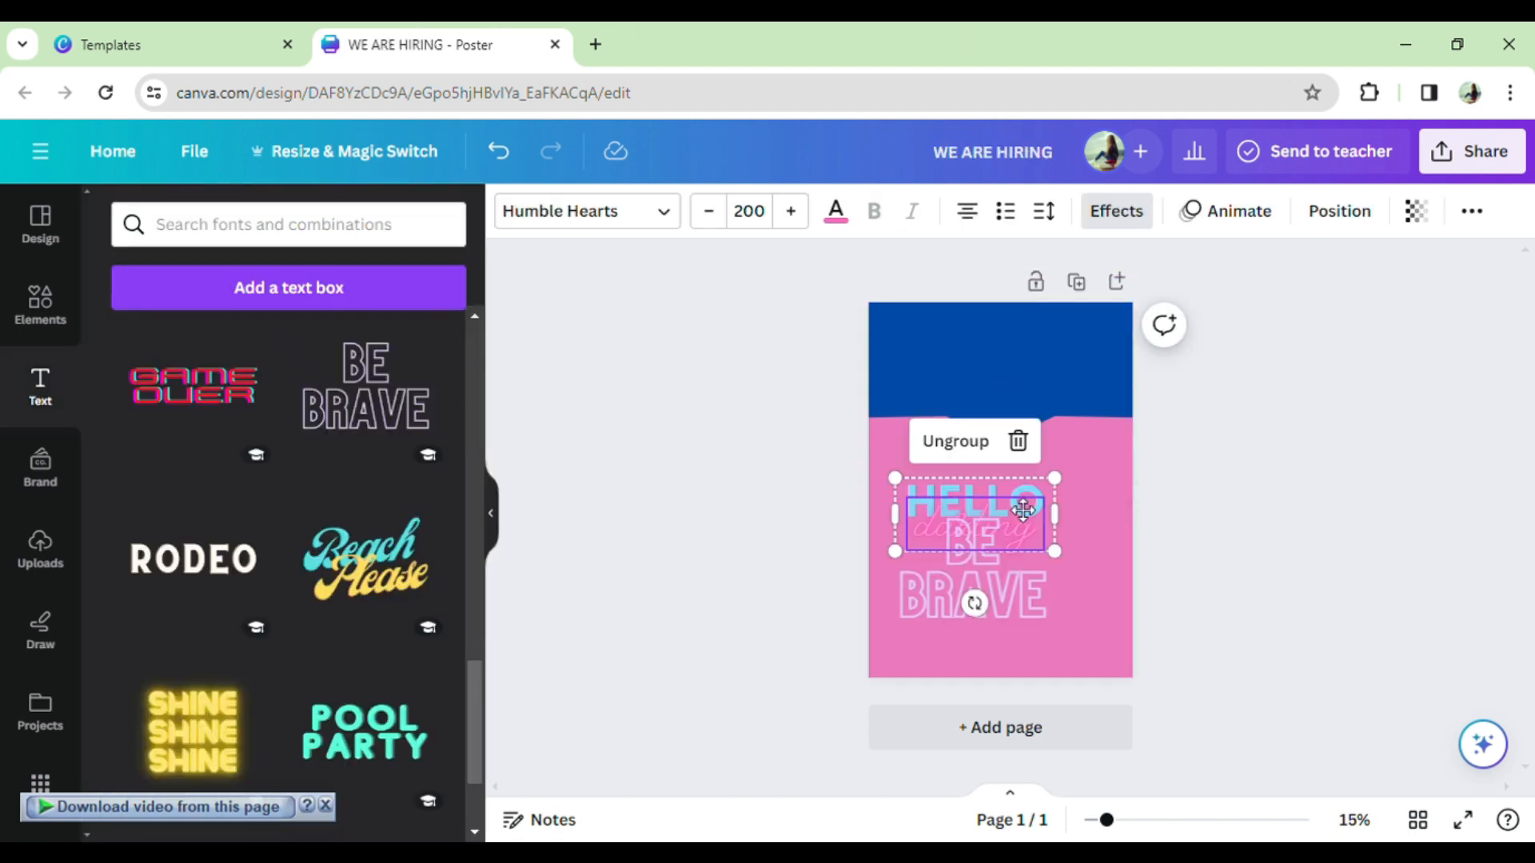
{"action": "left_click_drag", "start_coordinate": [979, 512], "coordinate": [991, 369]}
{"action": "left_click_drag", "start_coordinate": [994, 626], "coordinate": [980, 526]}
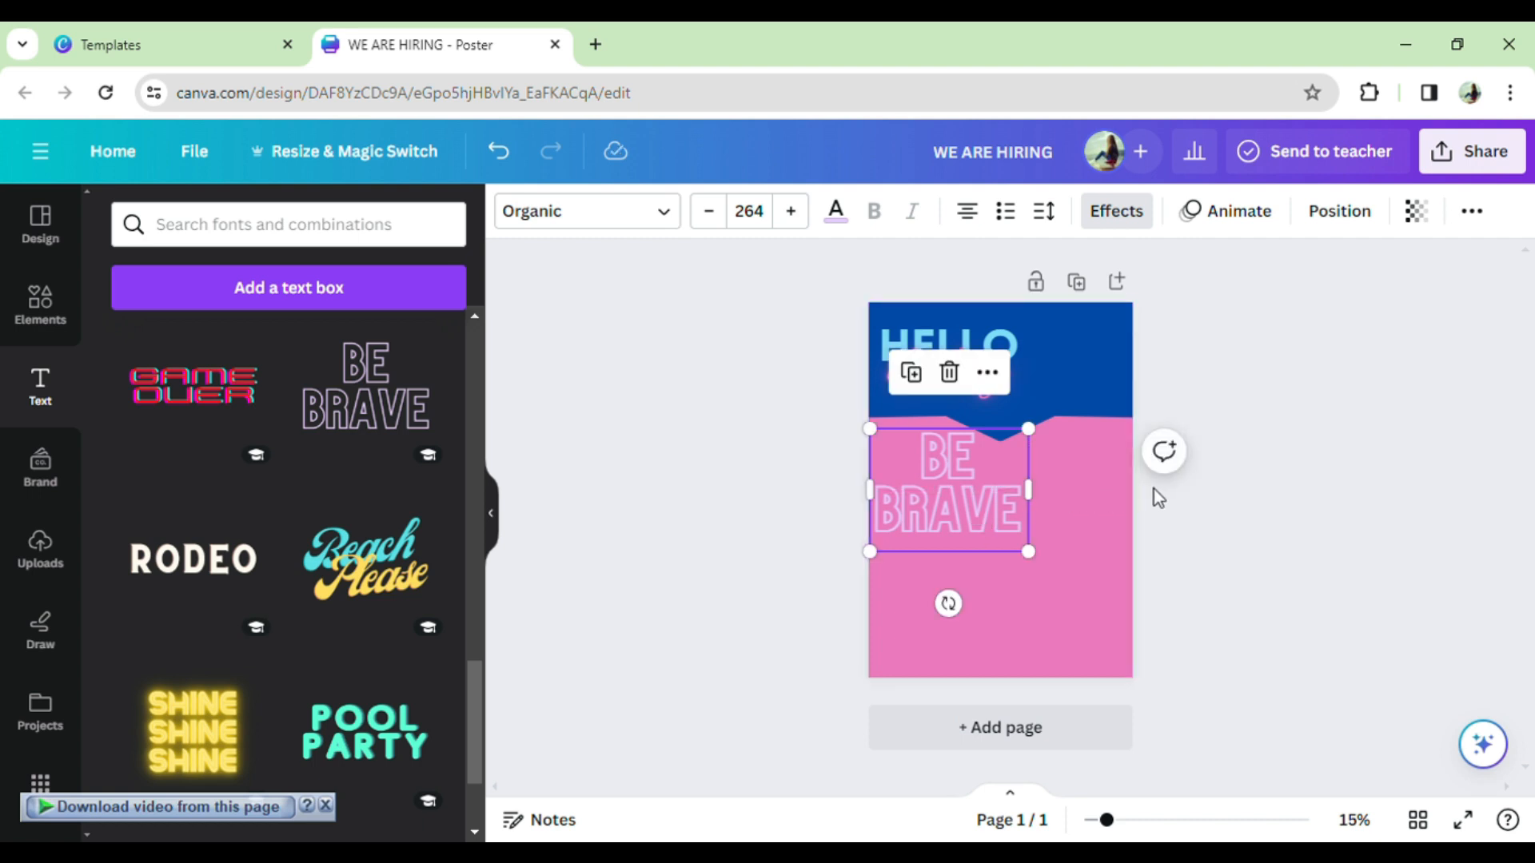
{"action": "left_click", "coordinate": [1199, 524]}
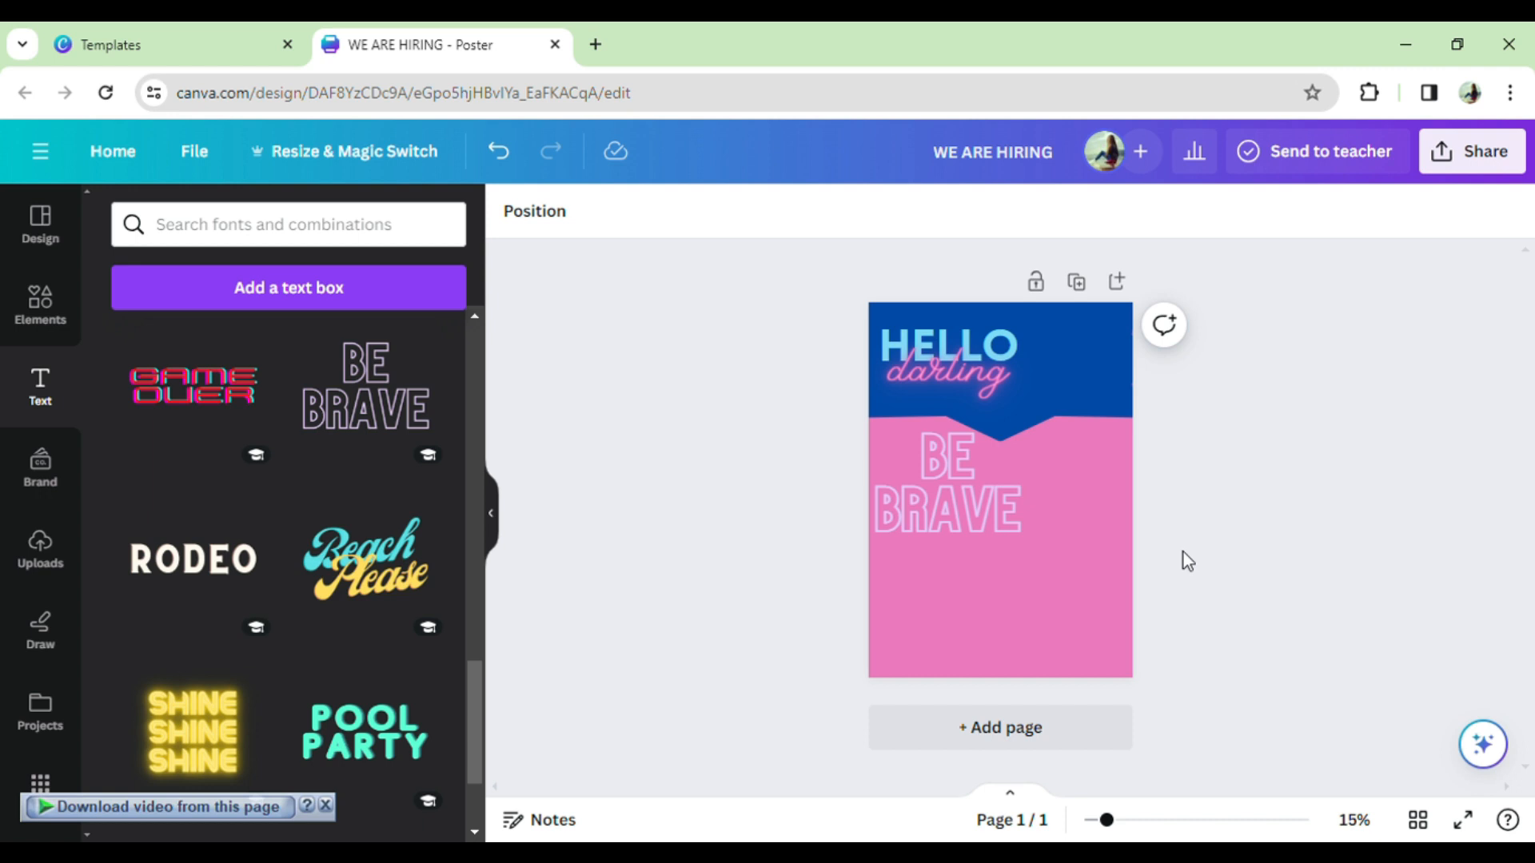
{"action": "left_click", "coordinate": [48, 300]}
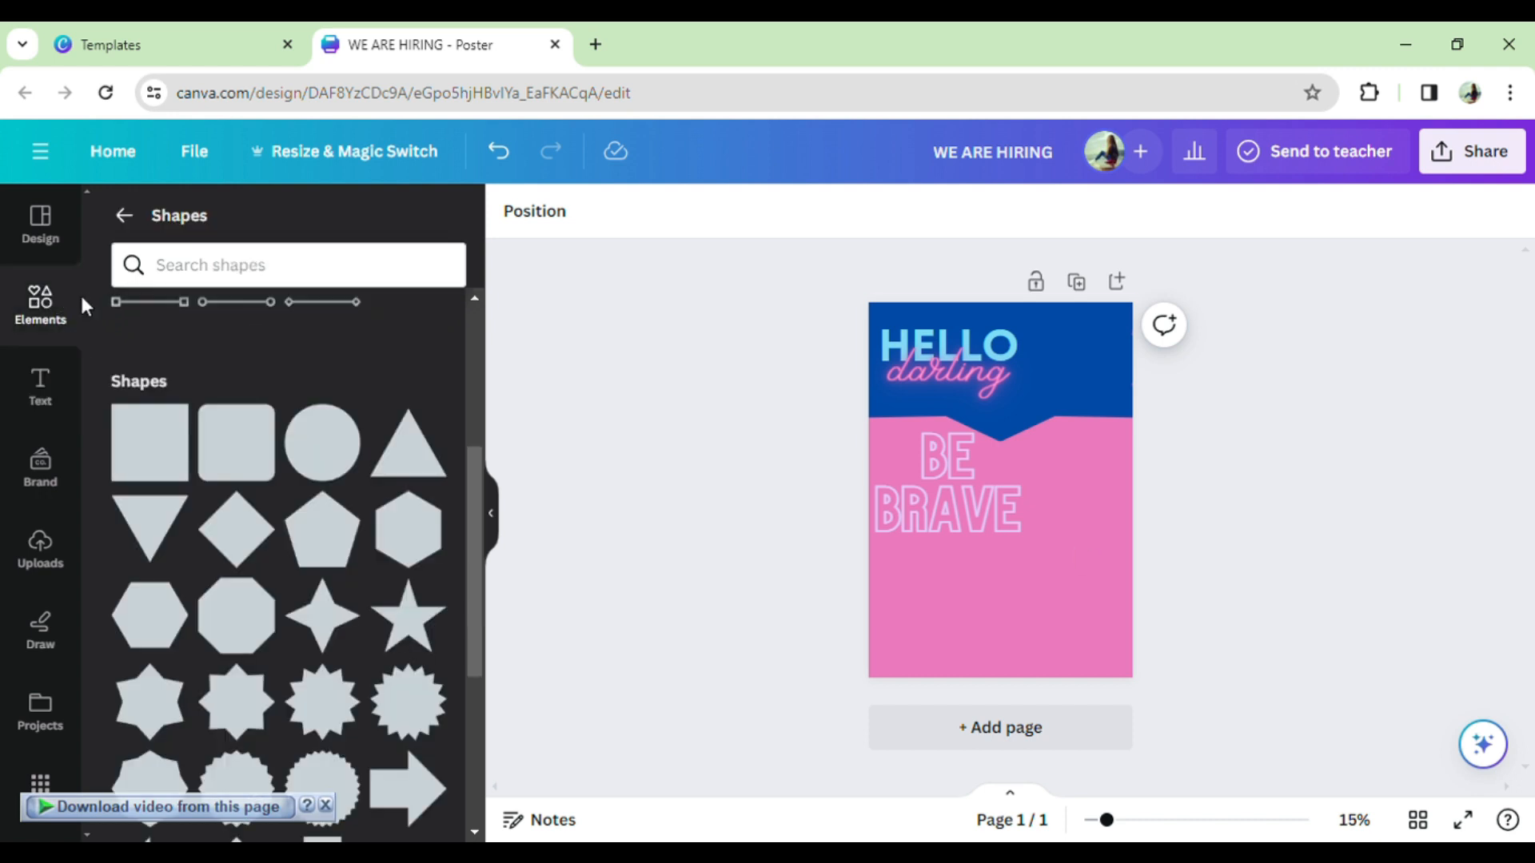
{"action": "scroll", "coordinate": [232, 382], "scroll_direction": "up", "scroll_amount": 4}
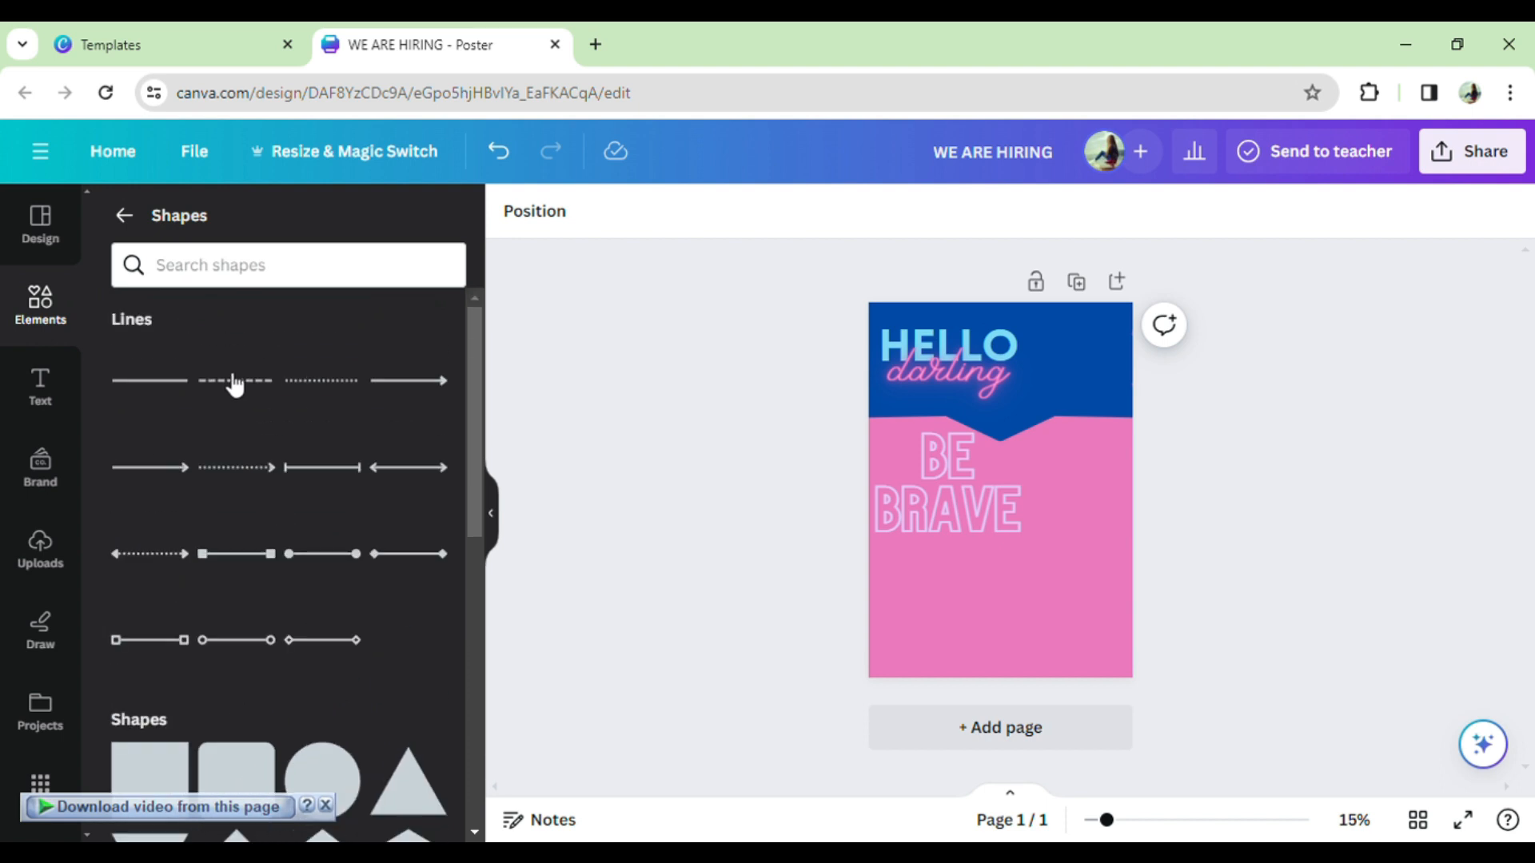
- Show elements in the Logo category from the Elements panel suggestions
{"action": "scroll", "coordinate": [232, 396], "scroll_direction": "down", "scroll_amount": 10}
{"action": "scroll", "coordinate": [229, 400], "scroll_direction": "up", "scroll_amount": 2}
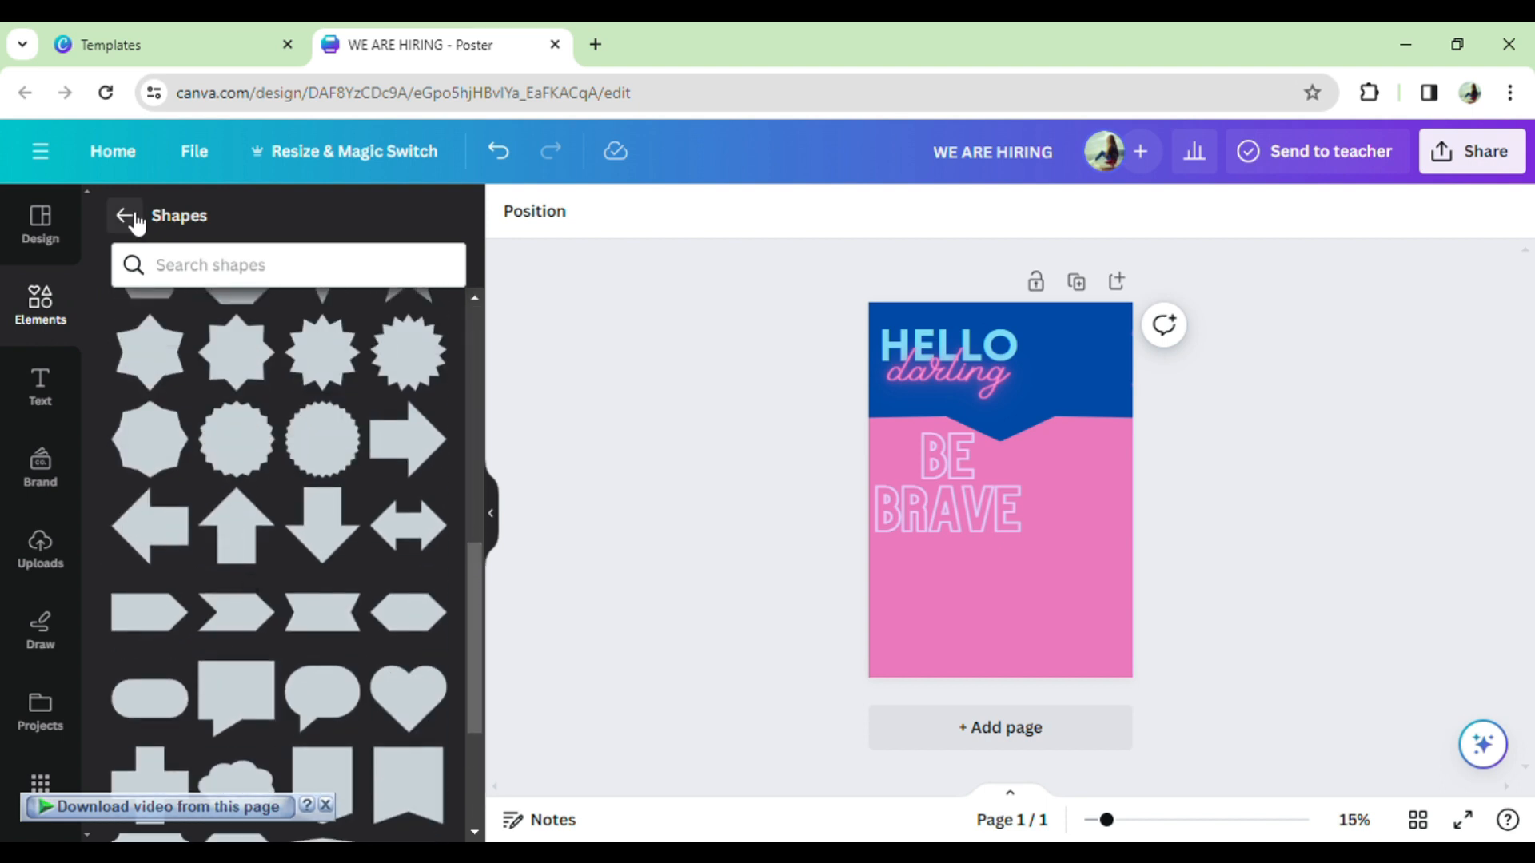
{"action": "left_click", "coordinate": [126, 216]}
{"action": "left_click", "coordinate": [445, 289]}
{"action": "left_click", "coordinate": [444, 290]}
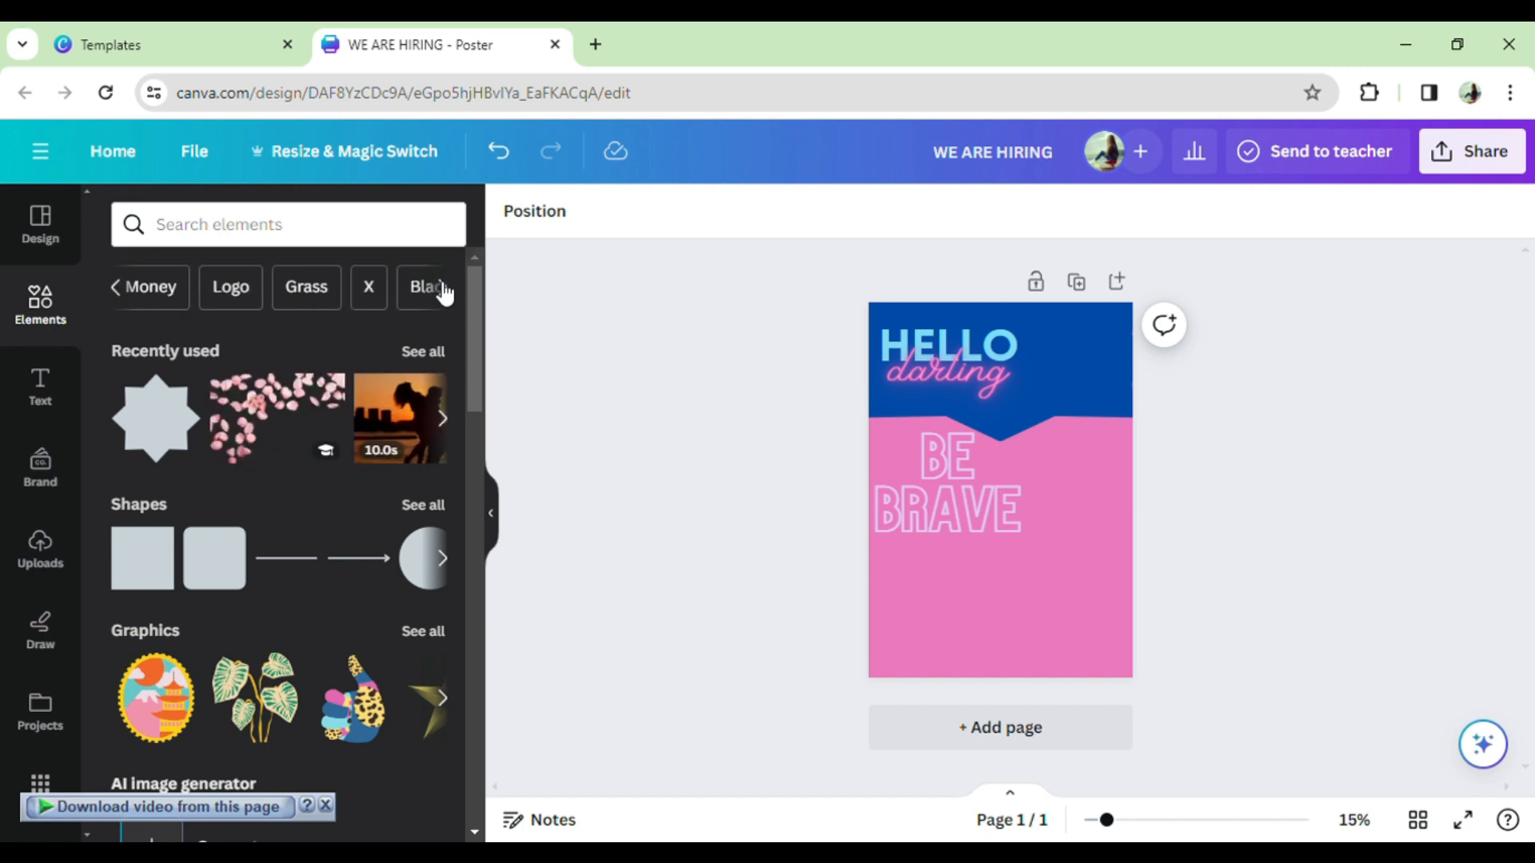
{"action": "left_click", "coordinate": [445, 289]}
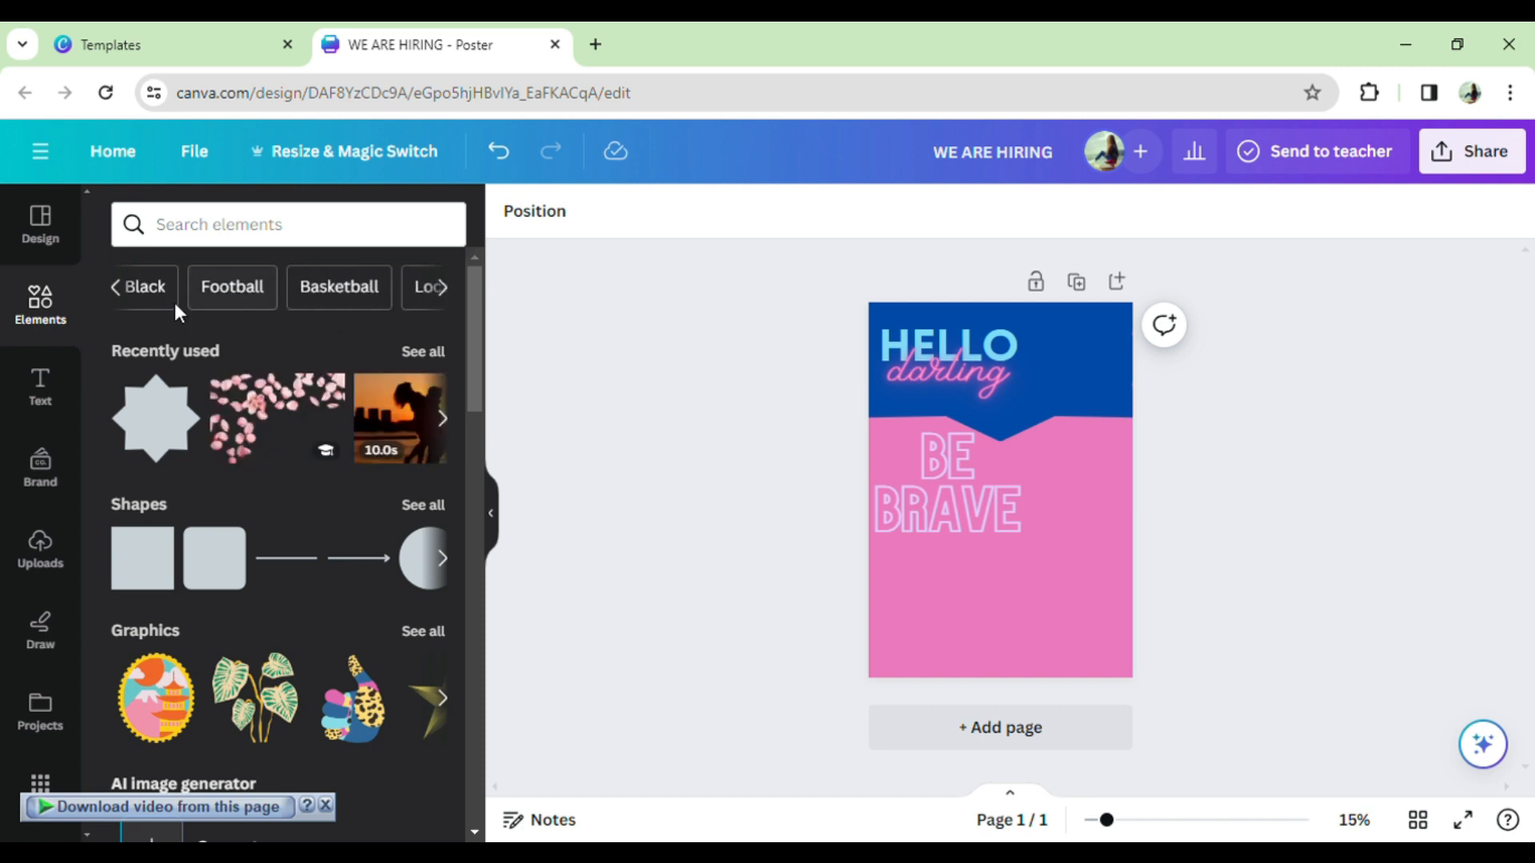
{"action": "left_click", "coordinate": [127, 292]}
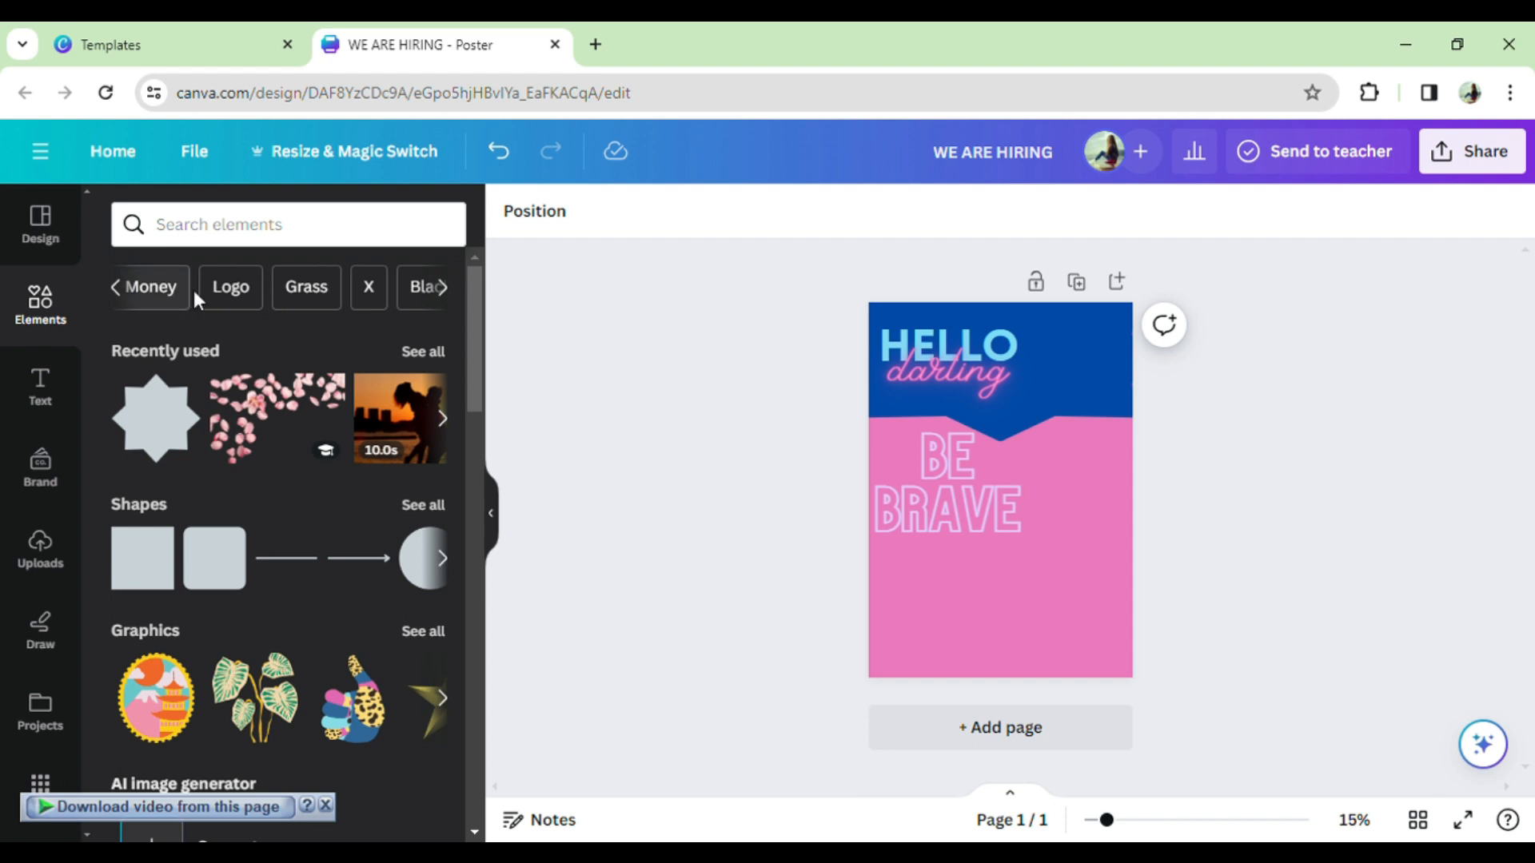
{"action": "left_click", "coordinate": [227, 289]}
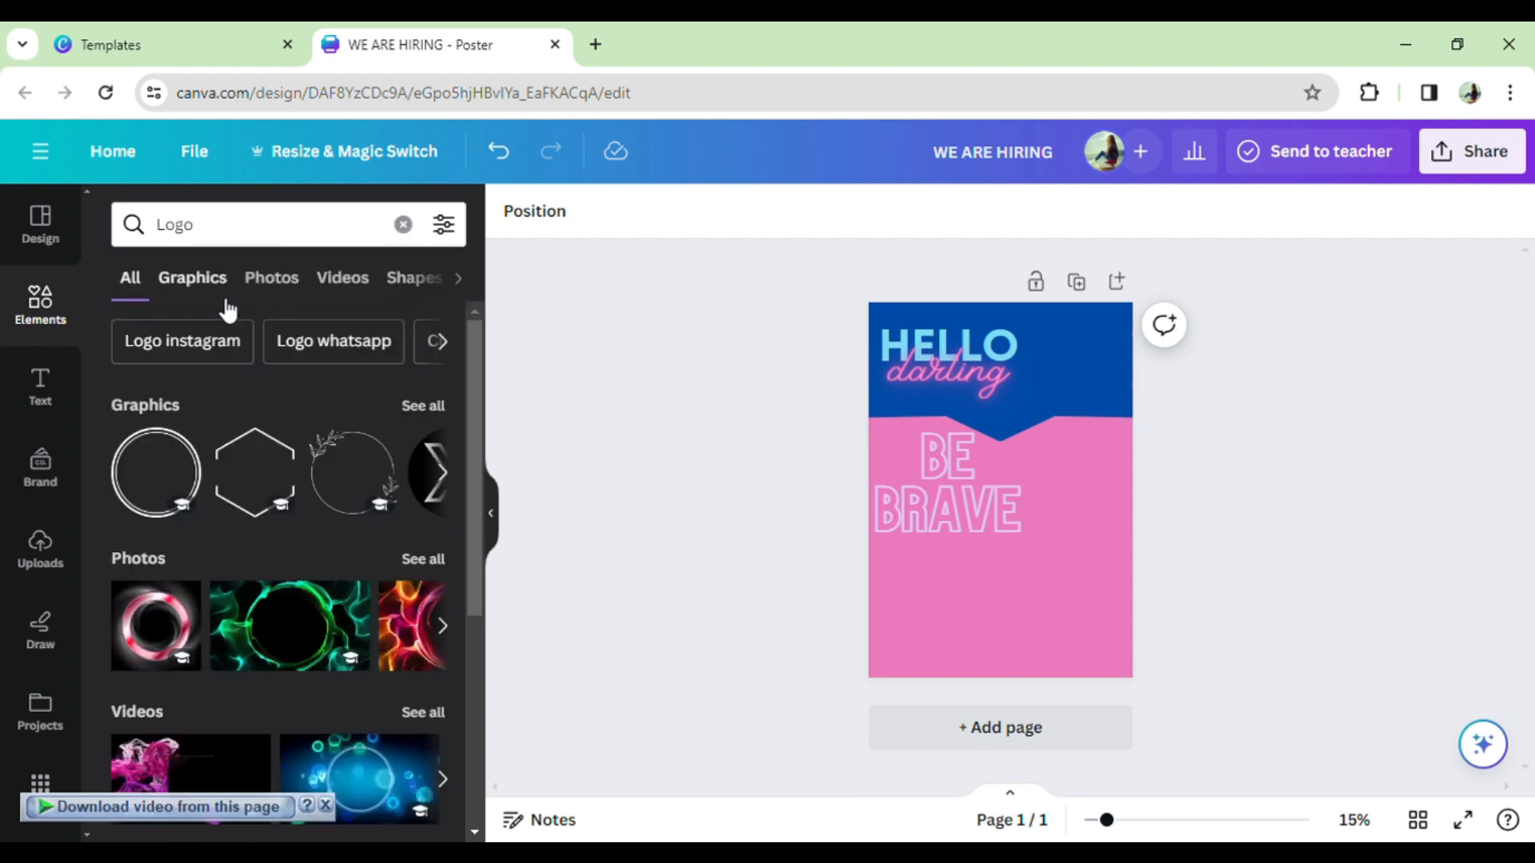
{"action": "scroll", "coordinate": [373, 678], "scroll_direction": "down", "scroll_amount": 1}
- Add the pink neon ring photo, shrink it and place it in the lower-left corner
{"action": "left_click_drag", "start_coordinate": [156, 512], "coordinate": [973, 553]}
{"action": "left_click_drag", "start_coordinate": [1139, 504], "coordinate": [1076, 566]}
{"action": "left_click_drag", "start_coordinate": [1025, 608], "coordinate": [964, 581]}
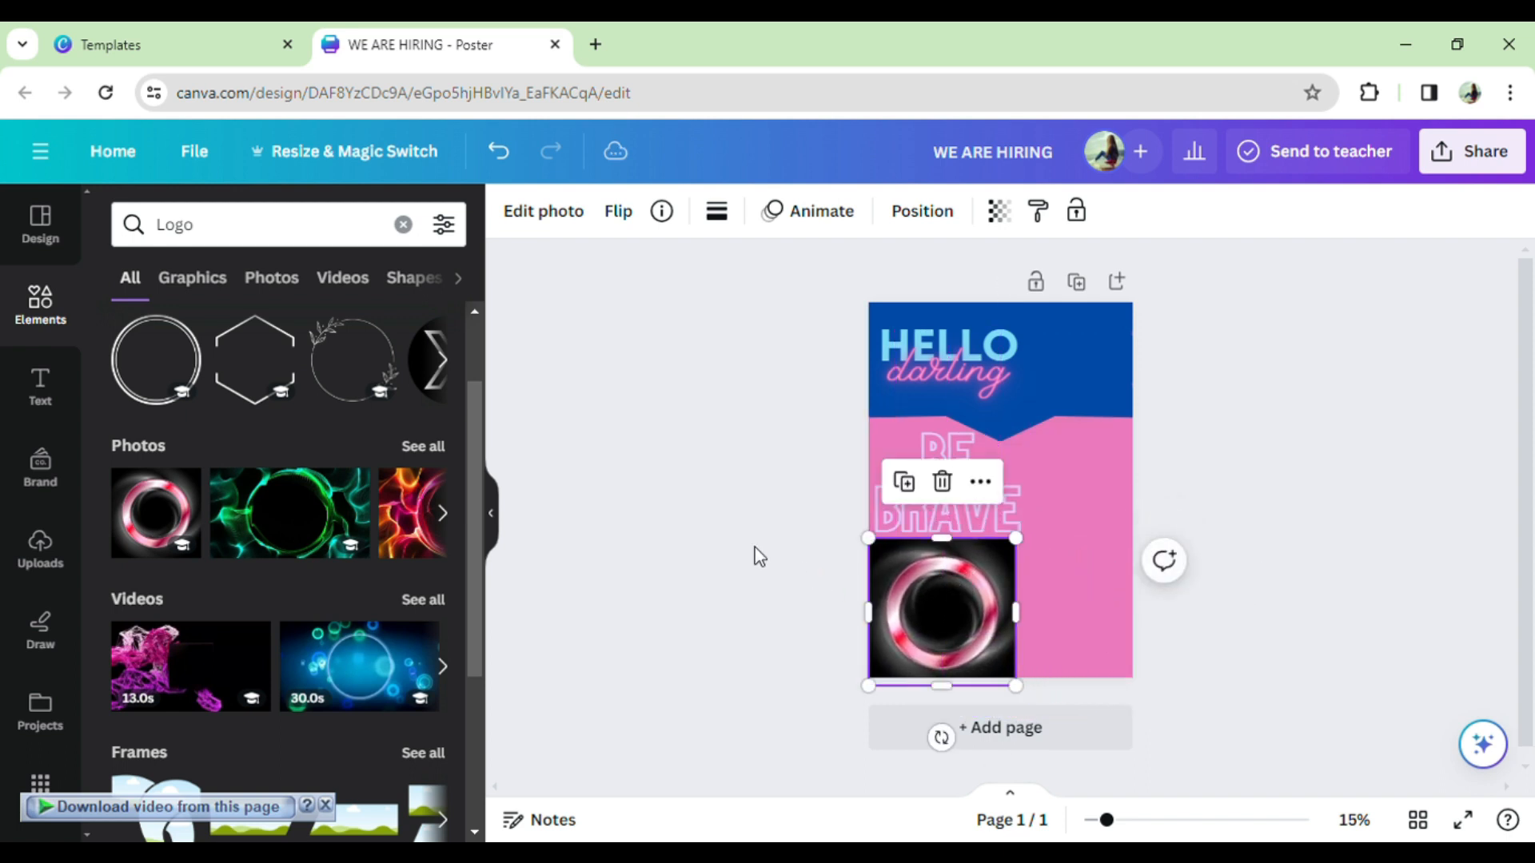
{"action": "left_click", "coordinate": [758, 555]}
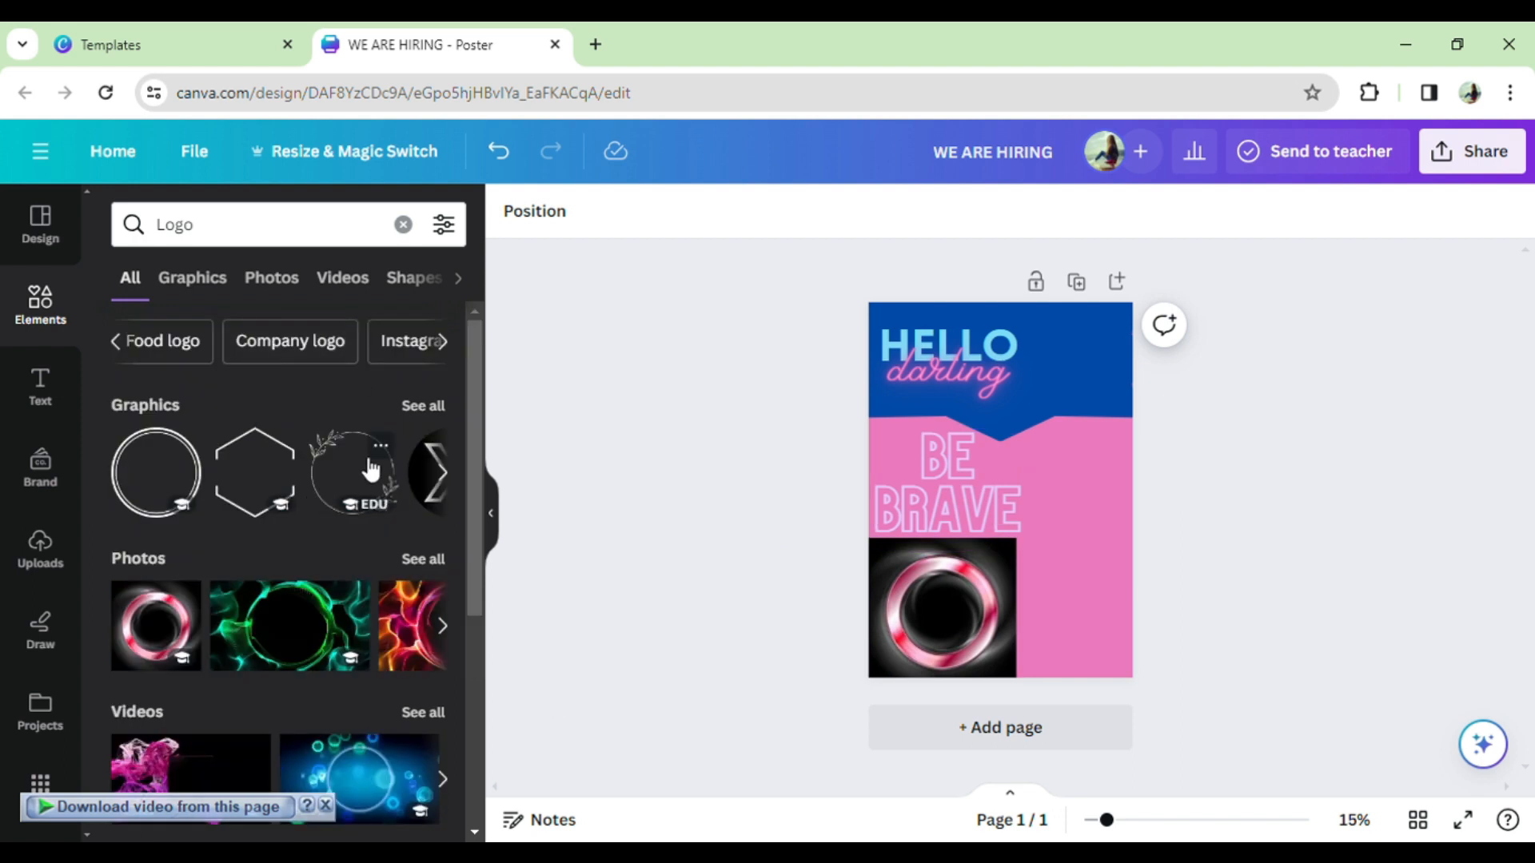
- Search Facebook logo graphics and add a small Instagram icon in the bottom-right corner
{"action": "left_click", "coordinate": [446, 355]}
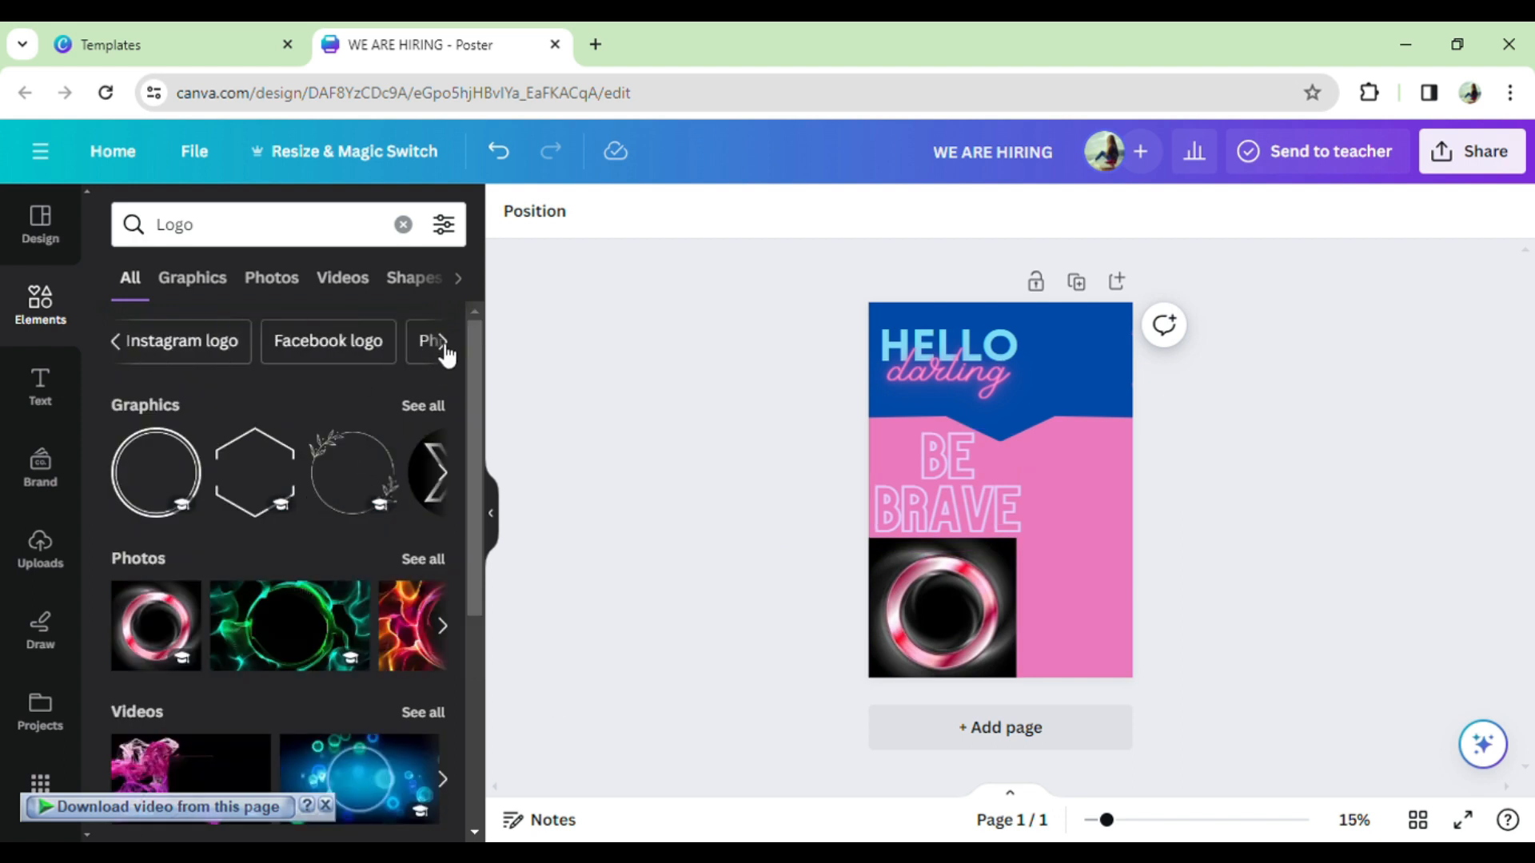
{"action": "left_click", "coordinate": [280, 343]}
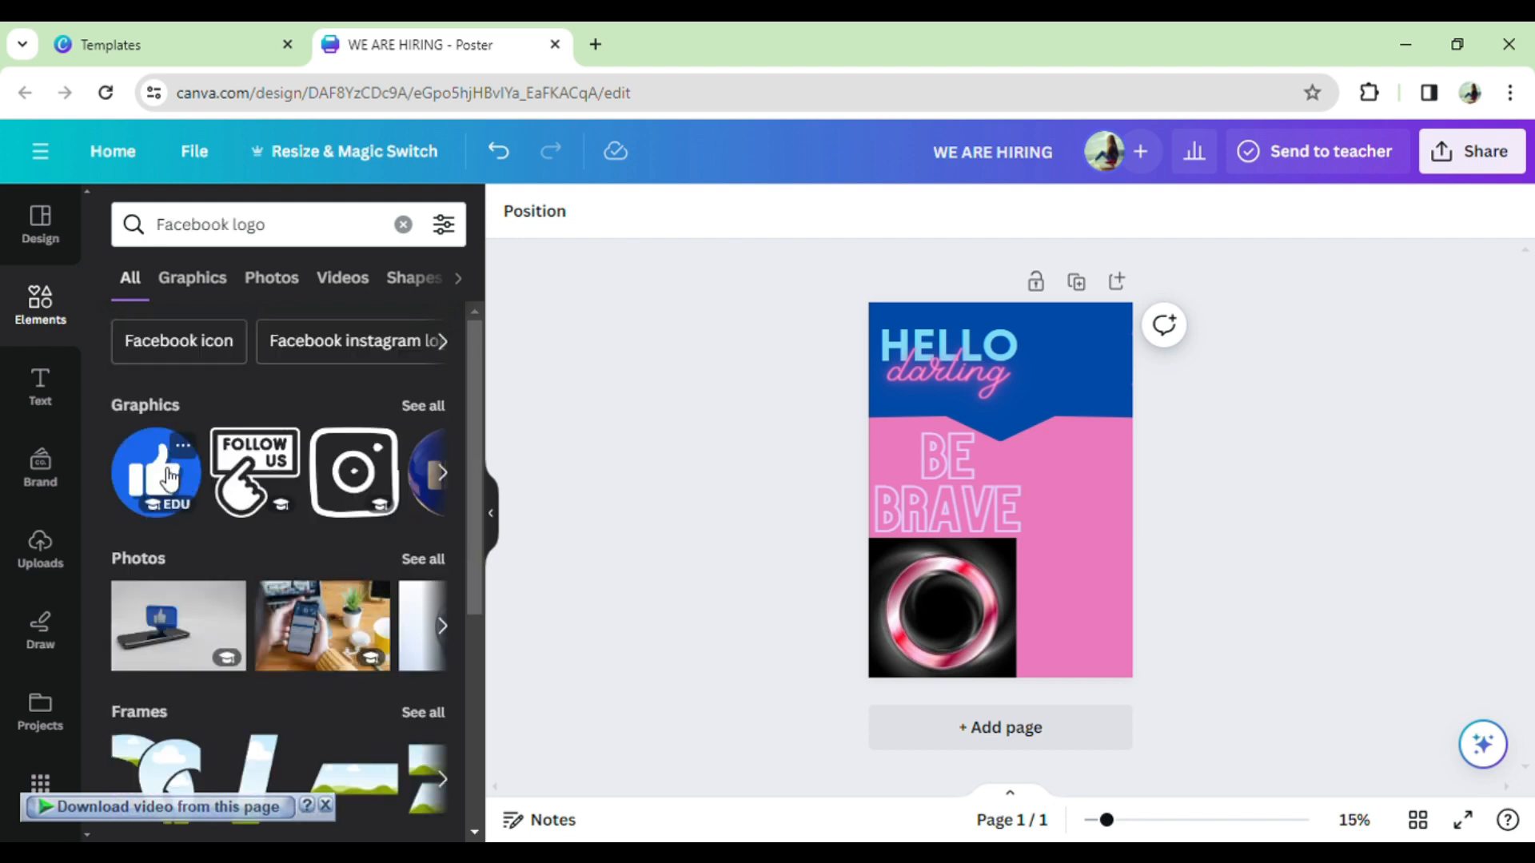
{"action": "left_click", "coordinate": [450, 477]}
{"action": "left_click", "coordinate": [442, 473]}
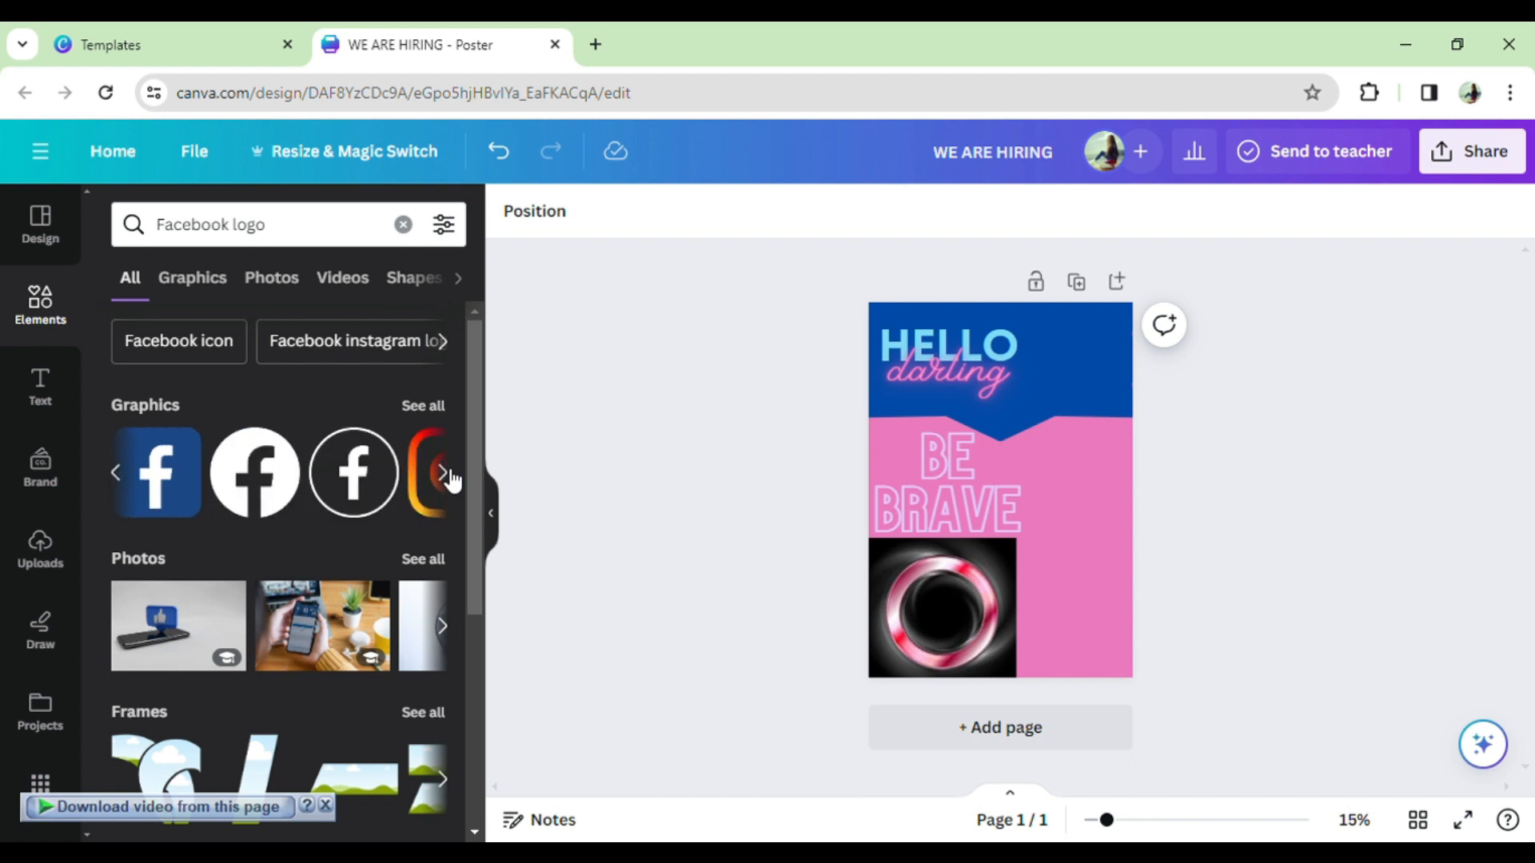
{"action": "left_click", "coordinate": [446, 475]}
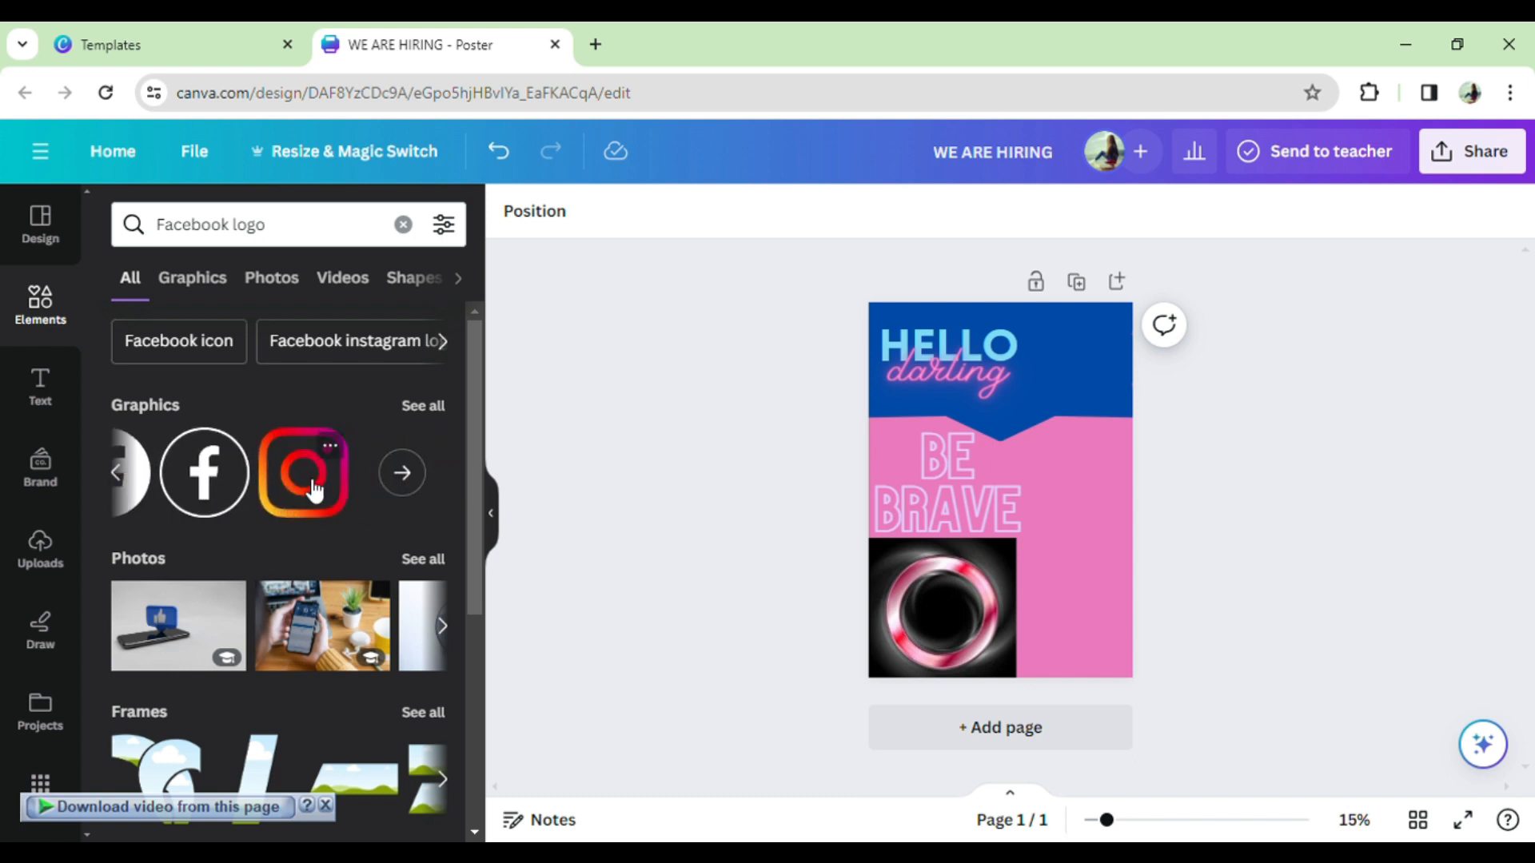
{"action": "left_click_drag", "start_coordinate": [313, 491], "coordinate": [1096, 471]}
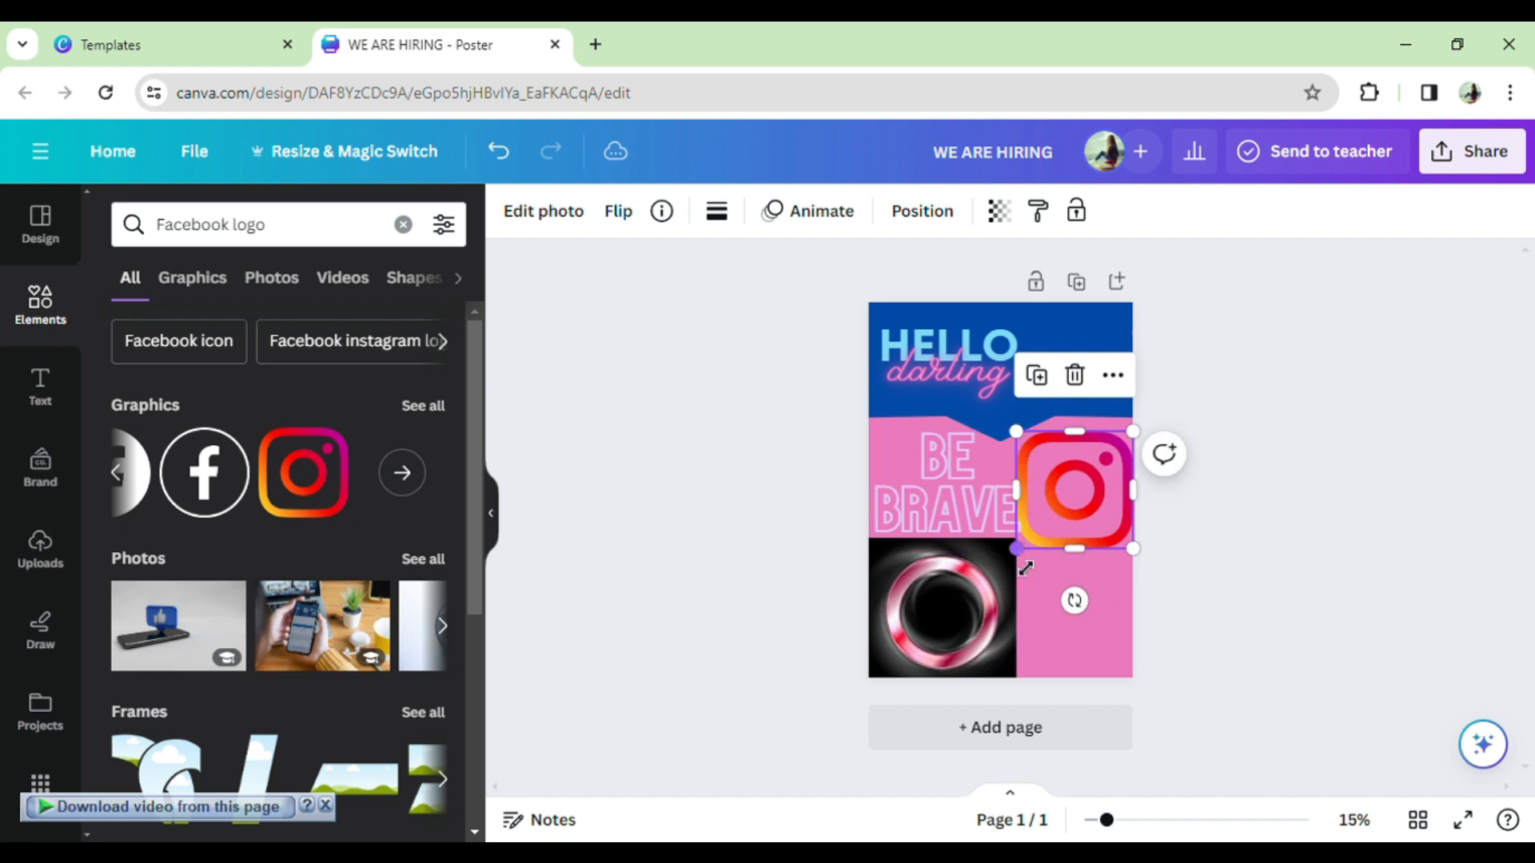
{"action": "left_click_drag", "start_coordinate": [1032, 562], "coordinate": [1068, 527]}
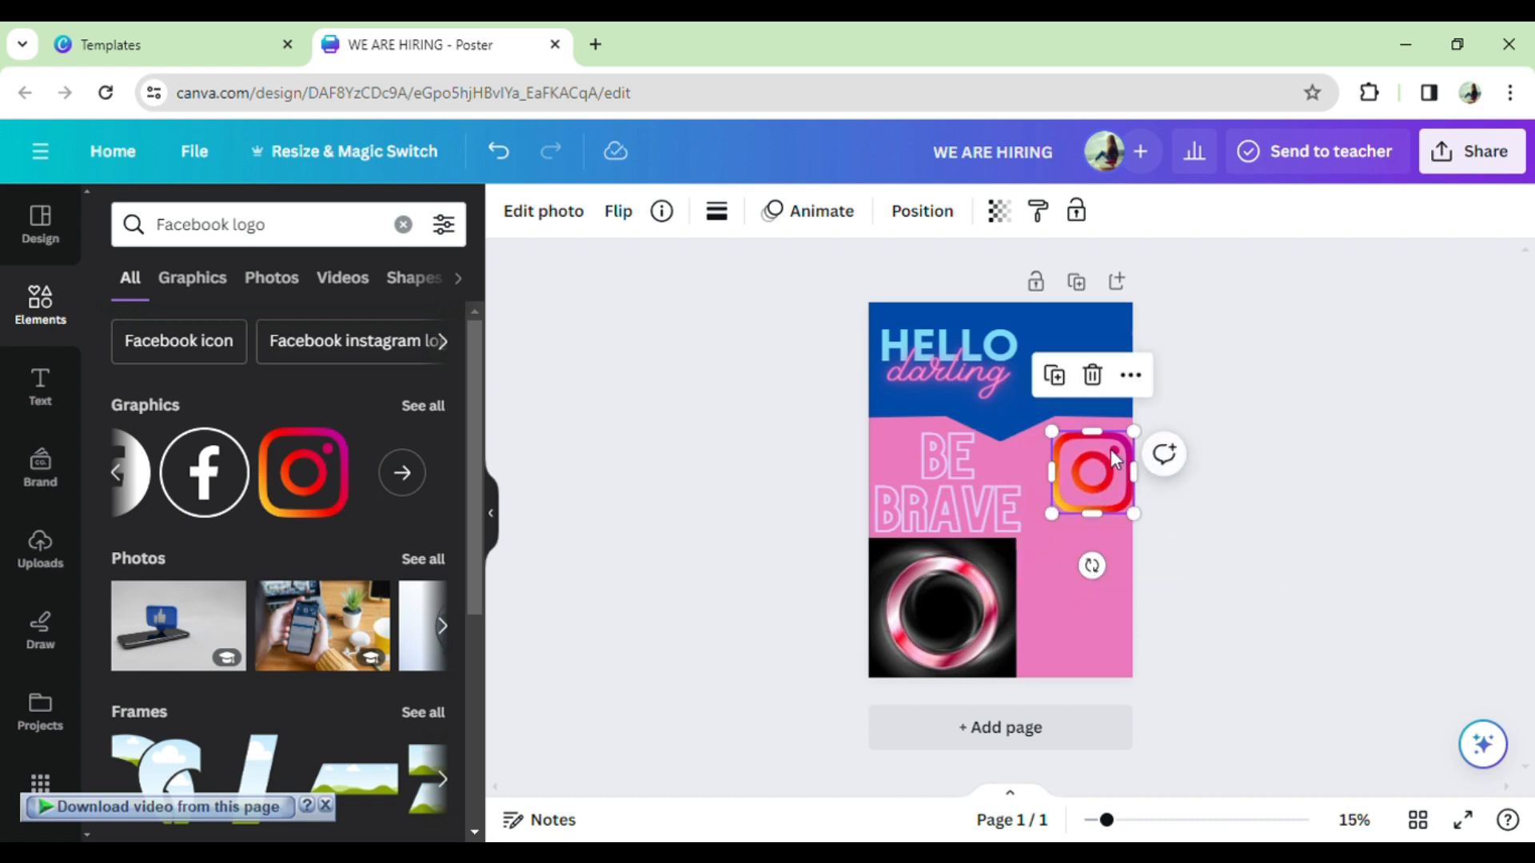
{"action": "left_click_drag", "start_coordinate": [1149, 451], "coordinate": [1074, 669]}
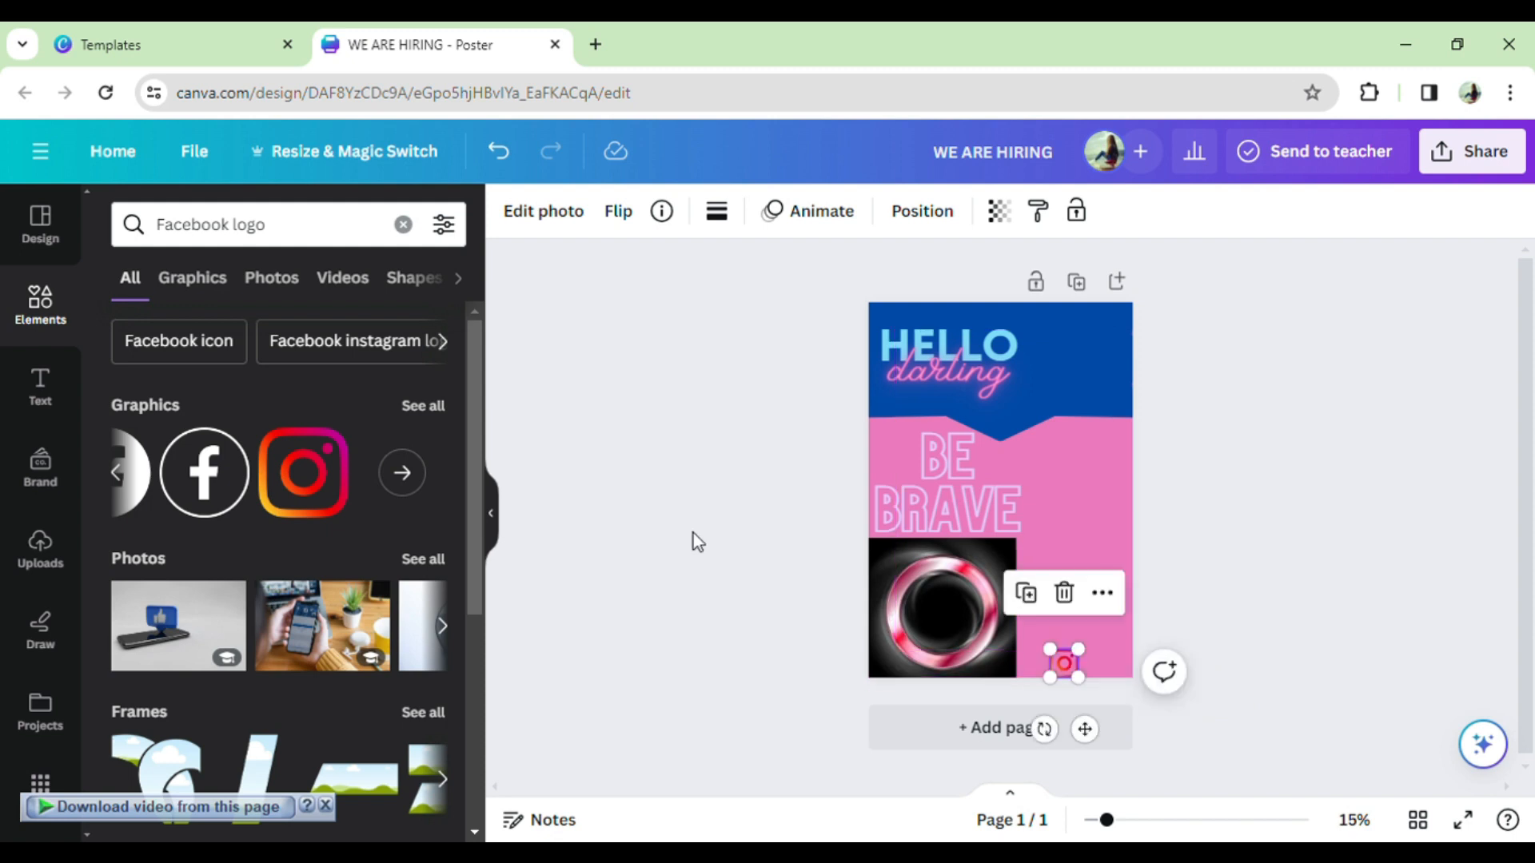
- Add a small black Facebook logo stacked above the Instagram icon
{"action": "left_click", "coordinate": [148, 495]}
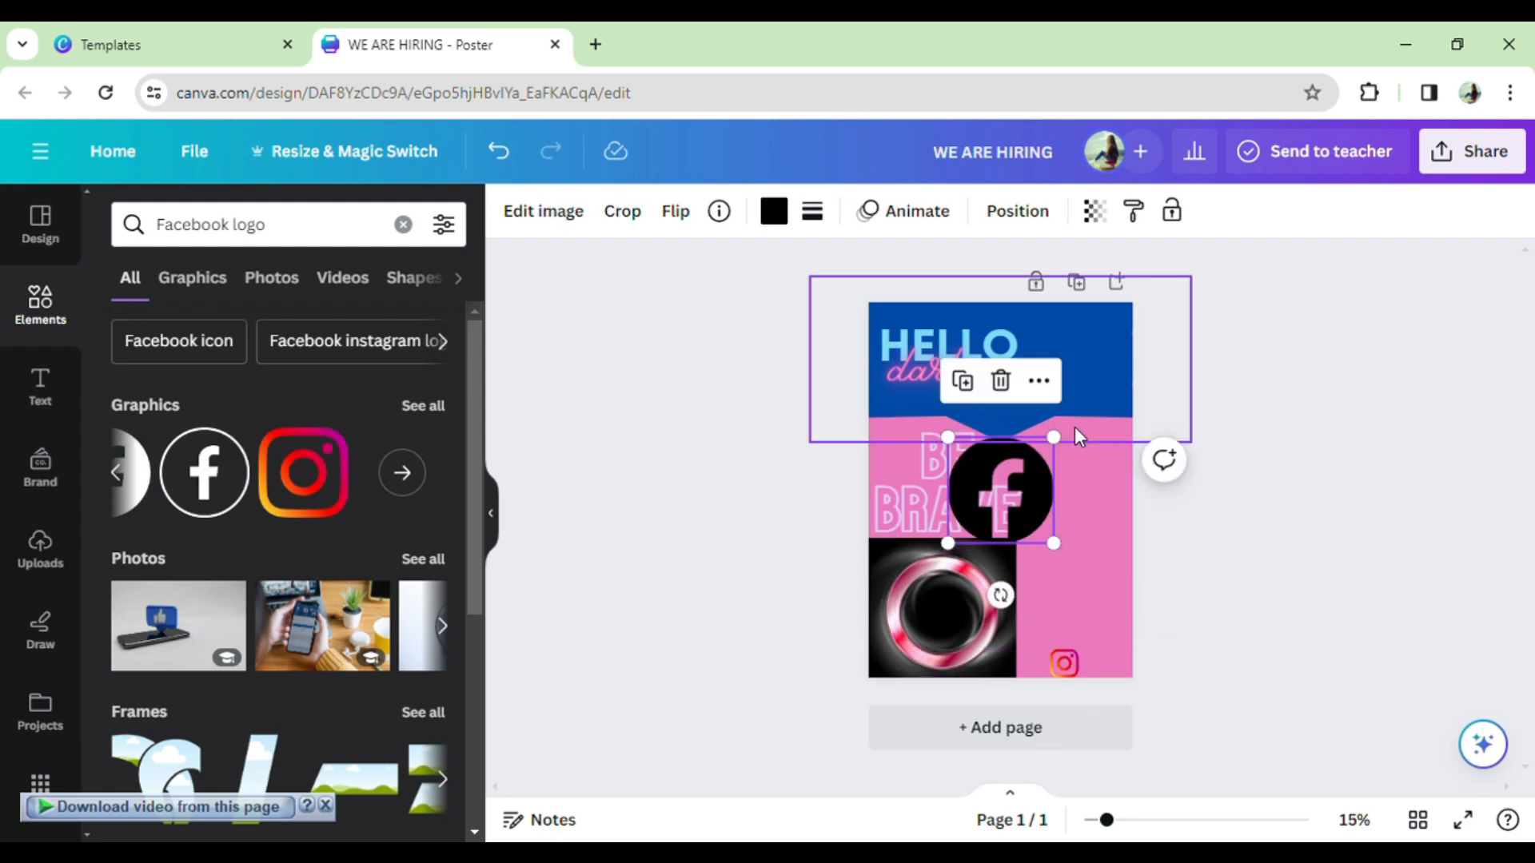
{"action": "left_click_drag", "start_coordinate": [1064, 452], "coordinate": [1052, 476]}
{"action": "left_click_drag", "start_coordinate": [1116, 578], "coordinate": [1084, 636]}
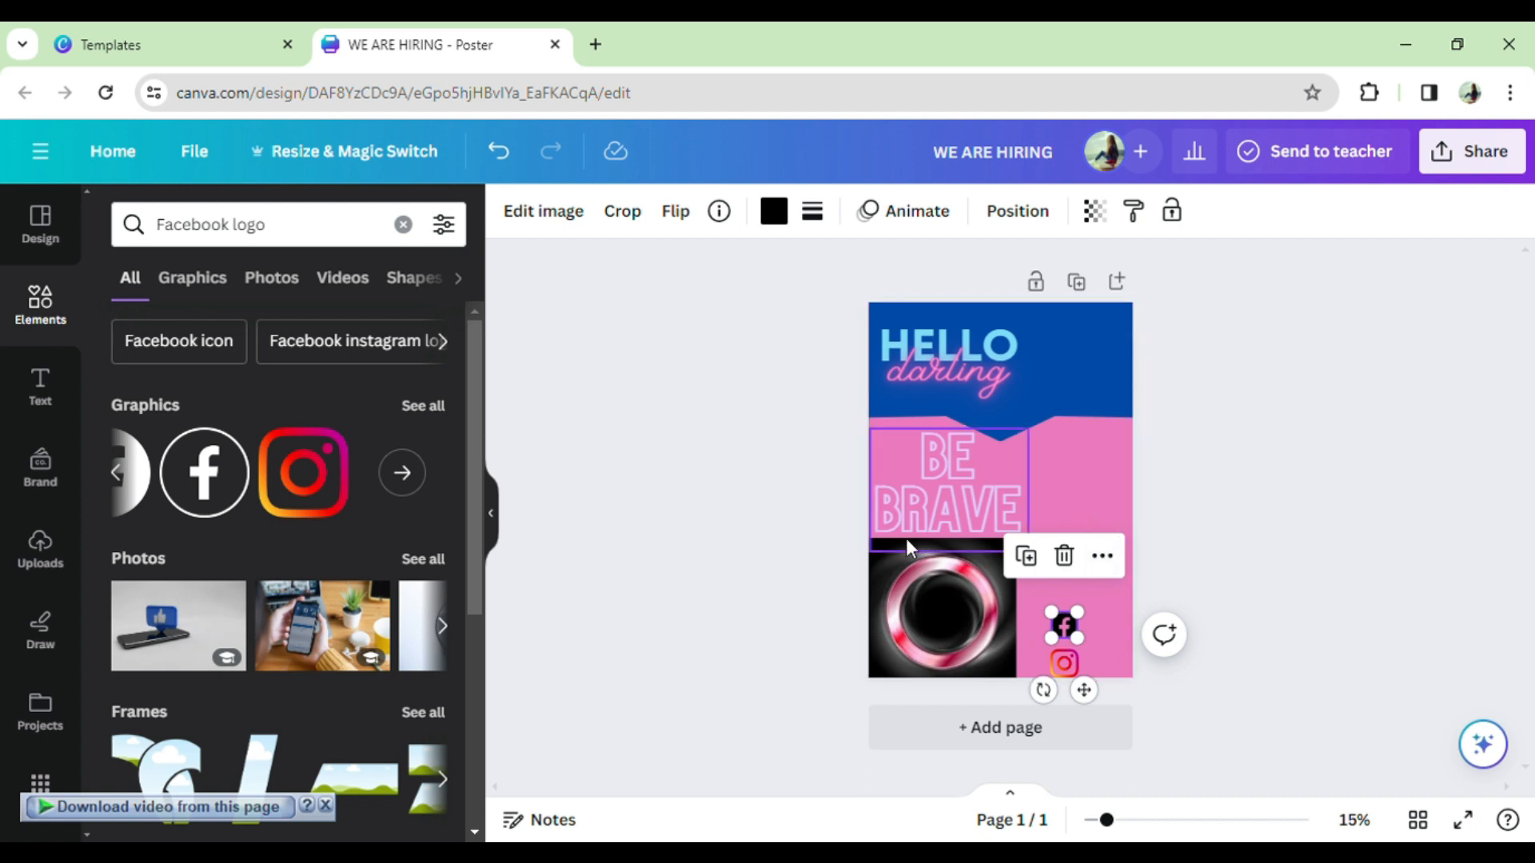
{"action": "scroll", "coordinate": [282, 519], "scroll_direction": "down", "scroll_amount": 5}
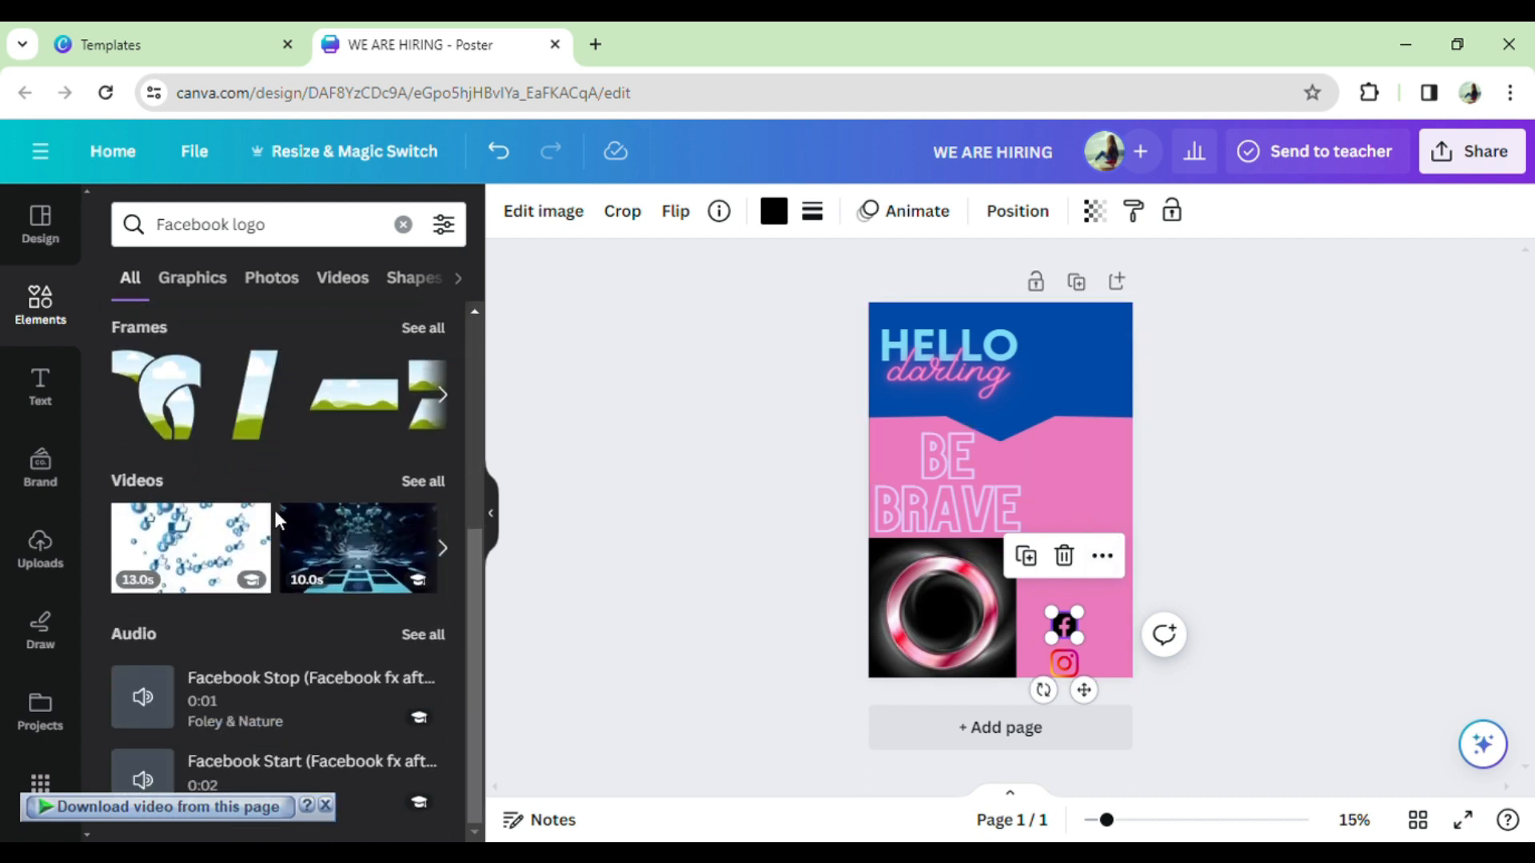
{"action": "scroll", "coordinate": [275, 510], "scroll_direction": "up", "scroll_amount": 5}
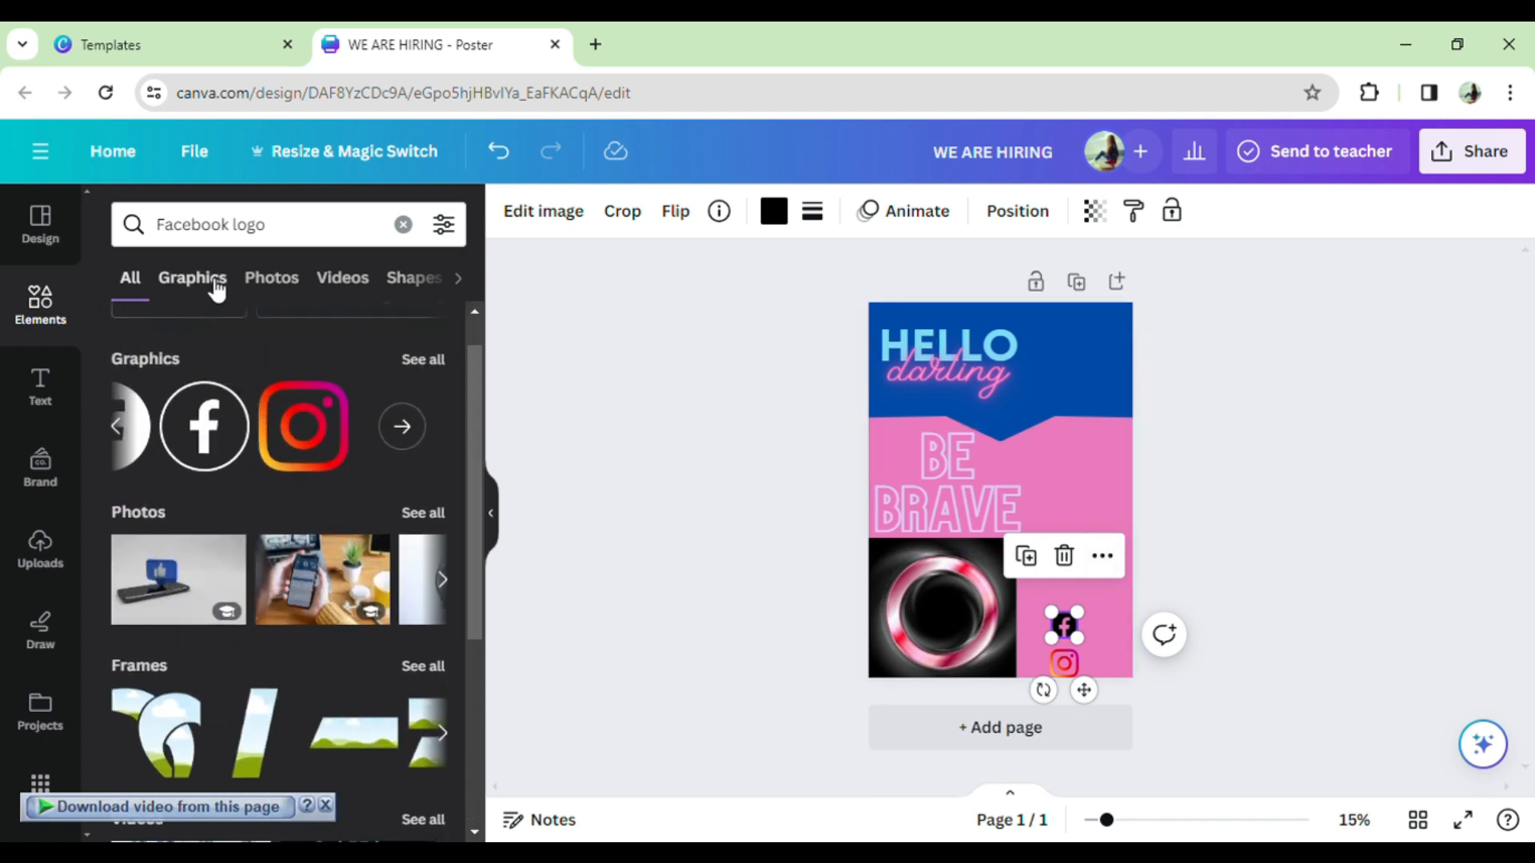
- Add a small scattered-hearts graphic beside the social icons in the lower right
{"action": "left_click", "coordinate": [211, 283]}
{"action": "scroll", "coordinate": [408, 552], "scroll_direction": "down", "scroll_amount": 2}
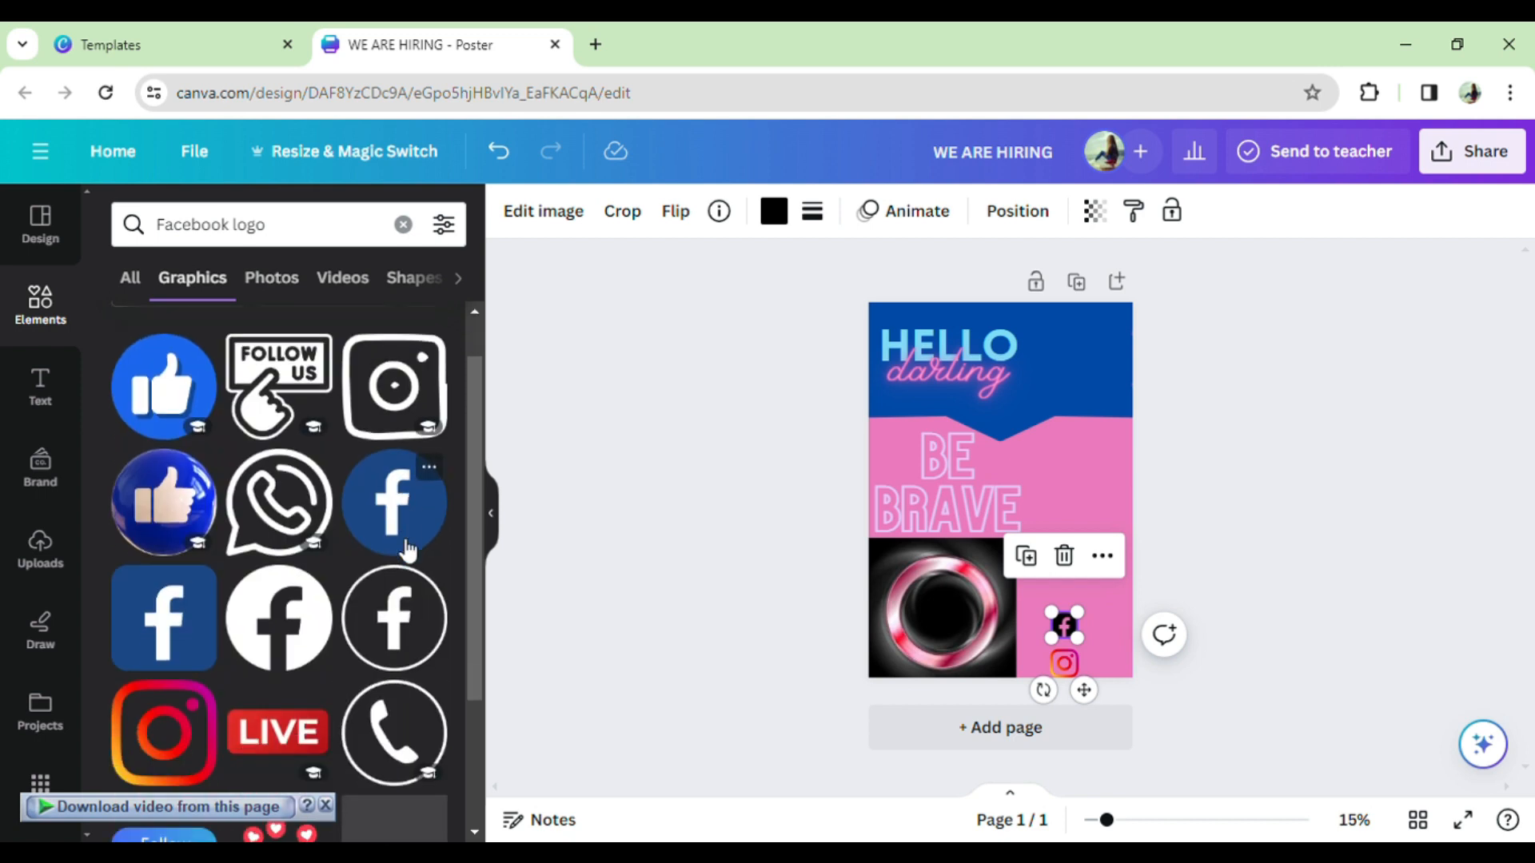
{"action": "scroll", "coordinate": [408, 550], "scroll_direction": "down", "scroll_amount": 1}
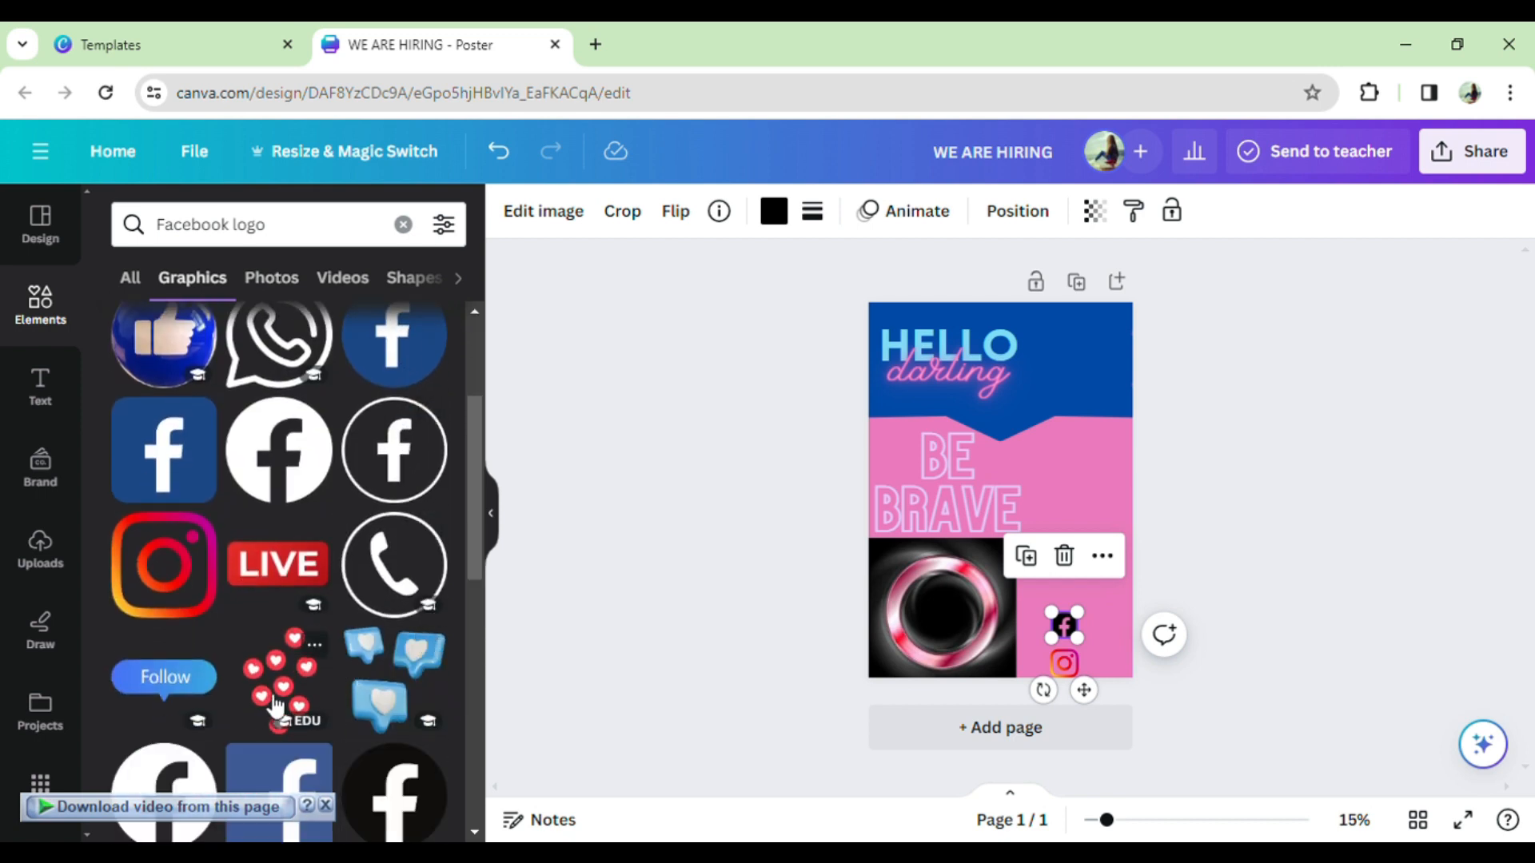
{"action": "left_click_drag", "start_coordinate": [277, 704], "coordinate": [1123, 499]}
{"action": "left_click_drag", "start_coordinate": [1122, 432], "coordinate": [1078, 499]}
{"action": "left_click_drag", "start_coordinate": [1053, 569], "coordinate": [1111, 662]}
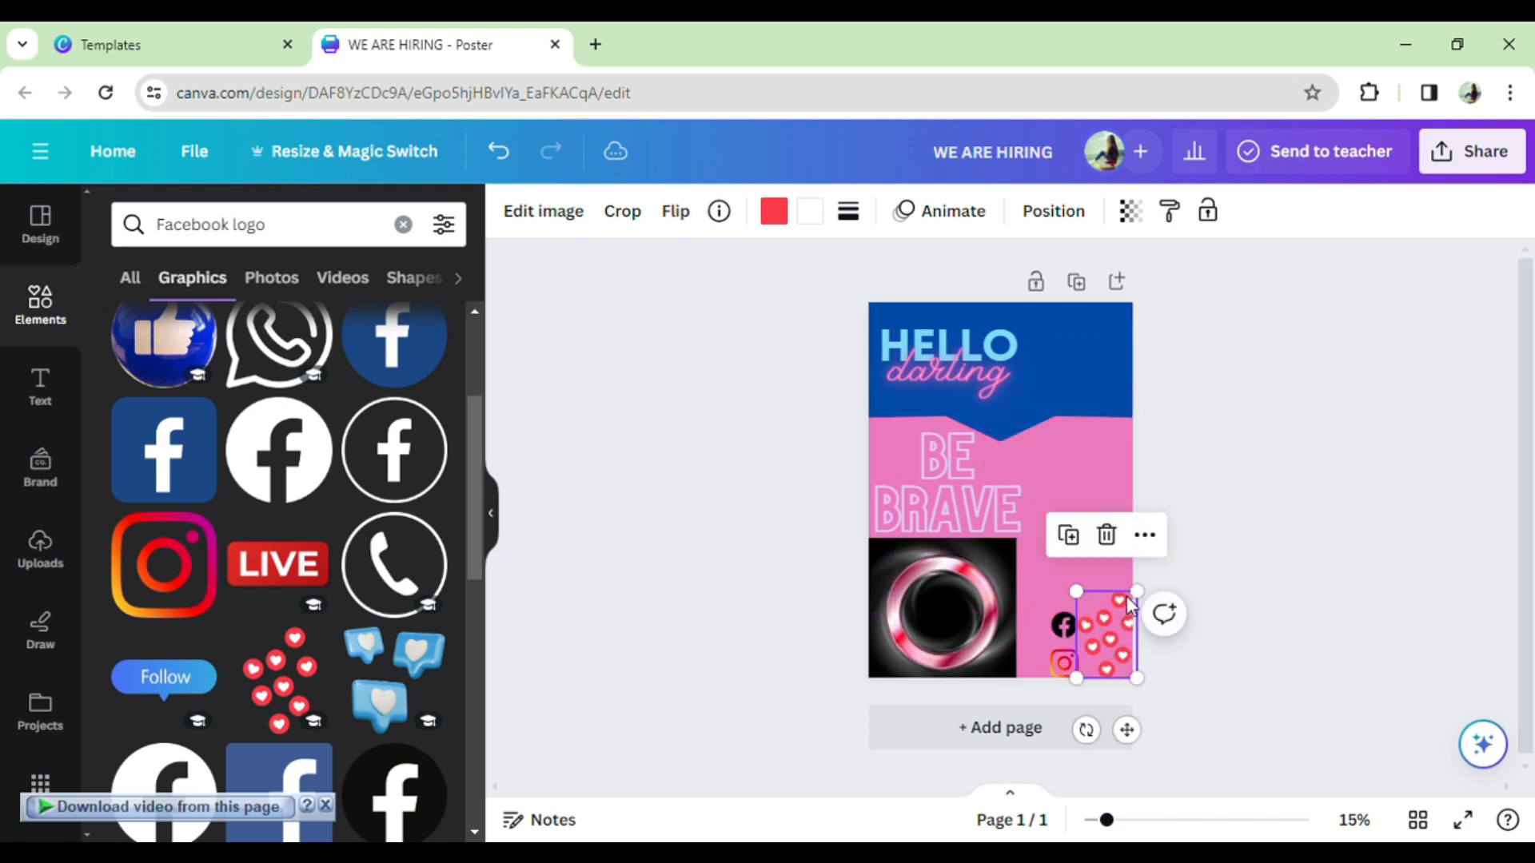
{"action": "left_click_drag", "start_coordinate": [1150, 609], "coordinate": [1131, 616]}
{"action": "left_click", "coordinate": [1186, 534]}
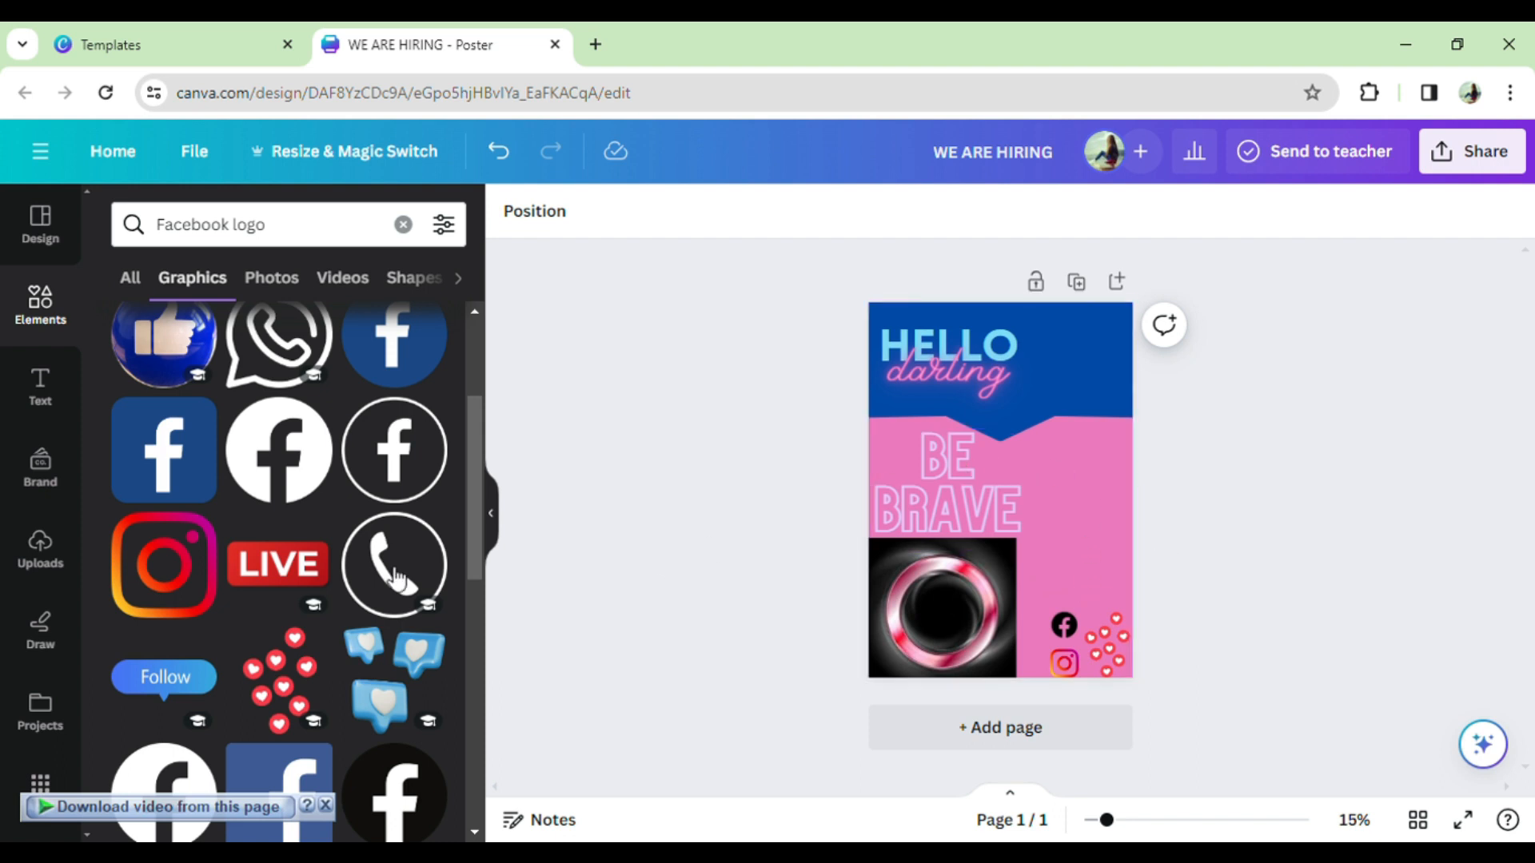
- Add a small red heart graphic to the right side of the blue header
{"action": "scroll", "coordinate": [229, 578], "scroll_direction": "down", "scroll_amount": 7}
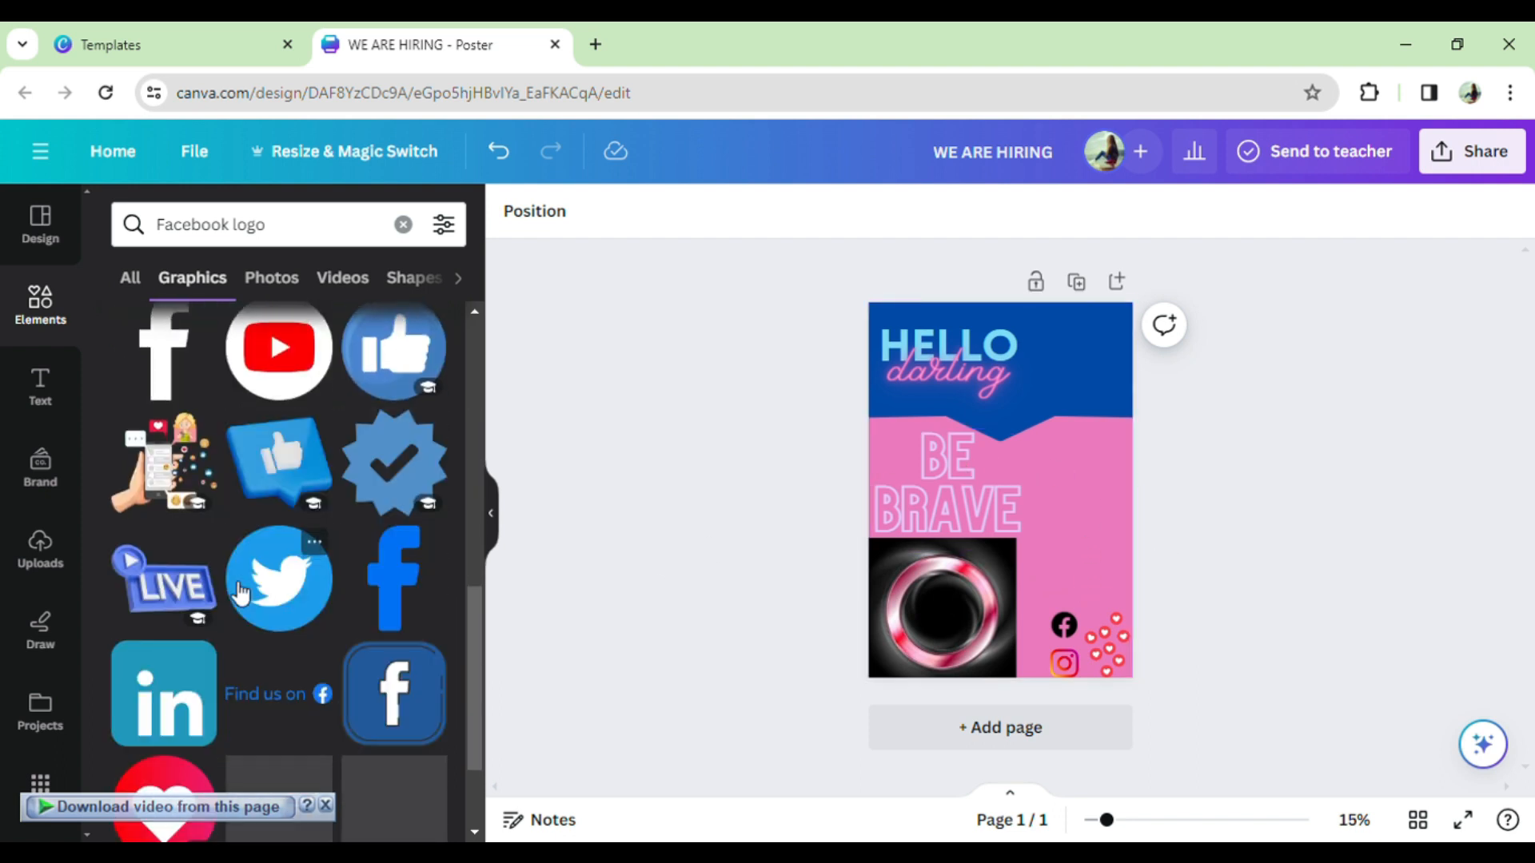
{"action": "scroll", "coordinate": [264, 591], "scroll_direction": "down", "scroll_amount": 3}
{"action": "left_click_drag", "start_coordinate": [954, 414], "coordinate": [1075, 372]}
{"action": "left_click_drag", "start_coordinate": [1137, 327], "coordinate": [1122, 398]}
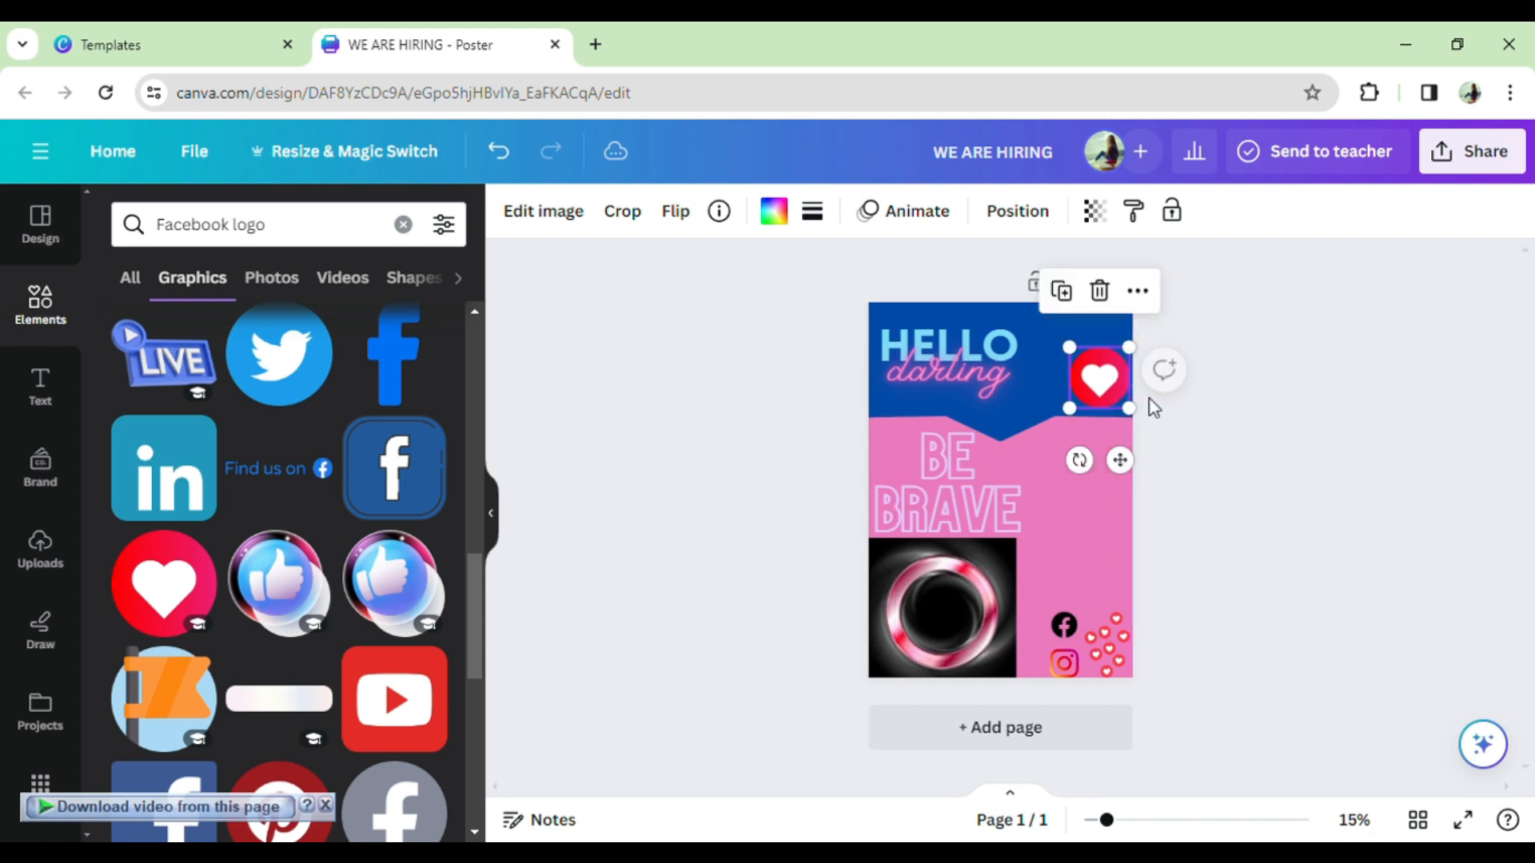
{"action": "left_click", "coordinate": [1182, 446]}
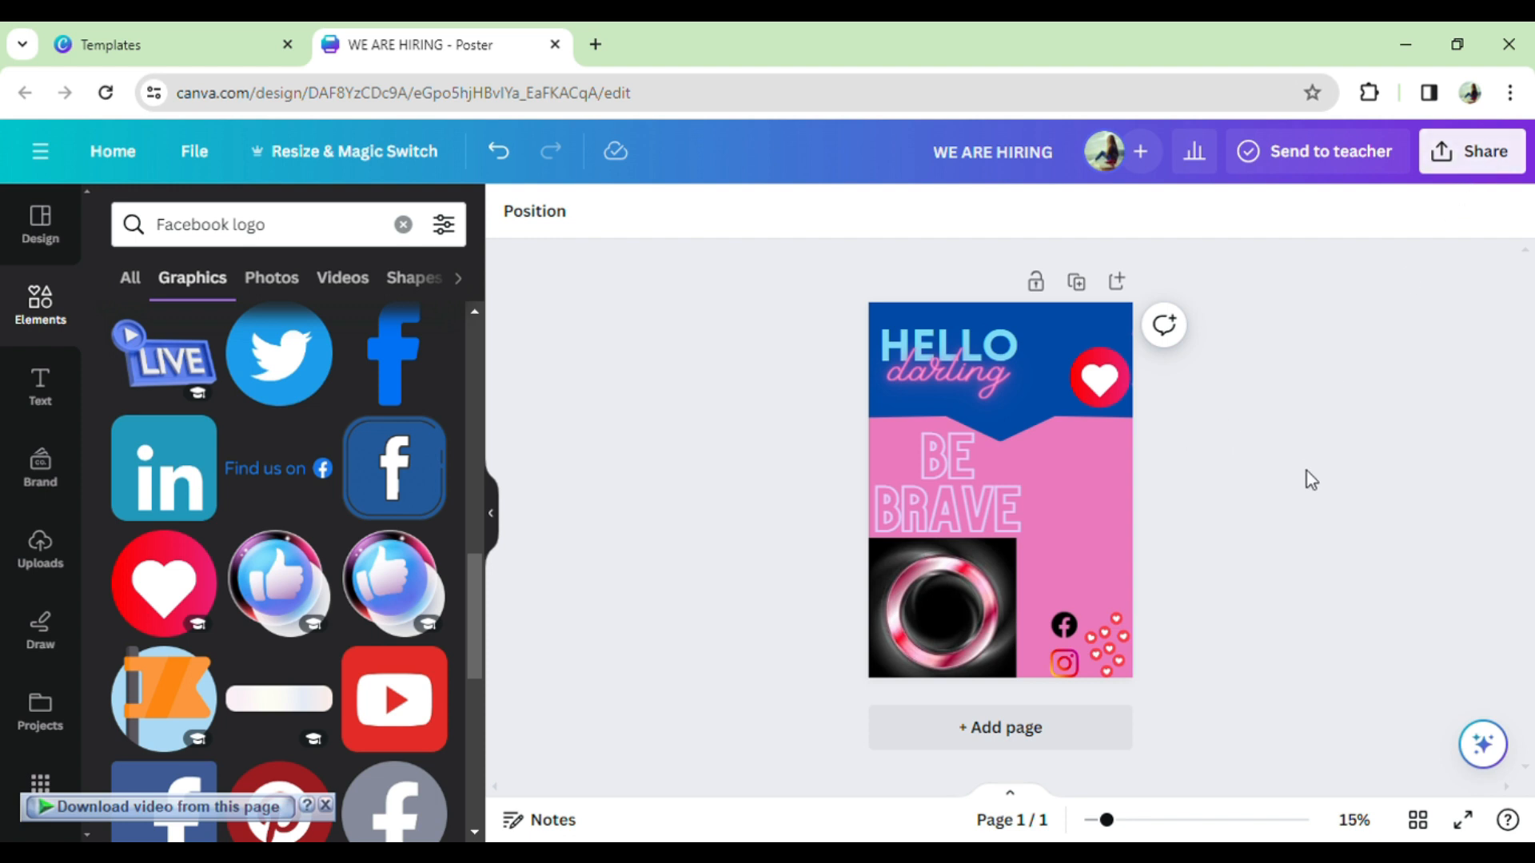
- Clear the Facebook logo search and reselect the pink page background
{"action": "left_click", "coordinate": [1055, 554]}
{"action": "left_click", "coordinate": [1232, 524]}
{"action": "left_click", "coordinate": [402, 224]}
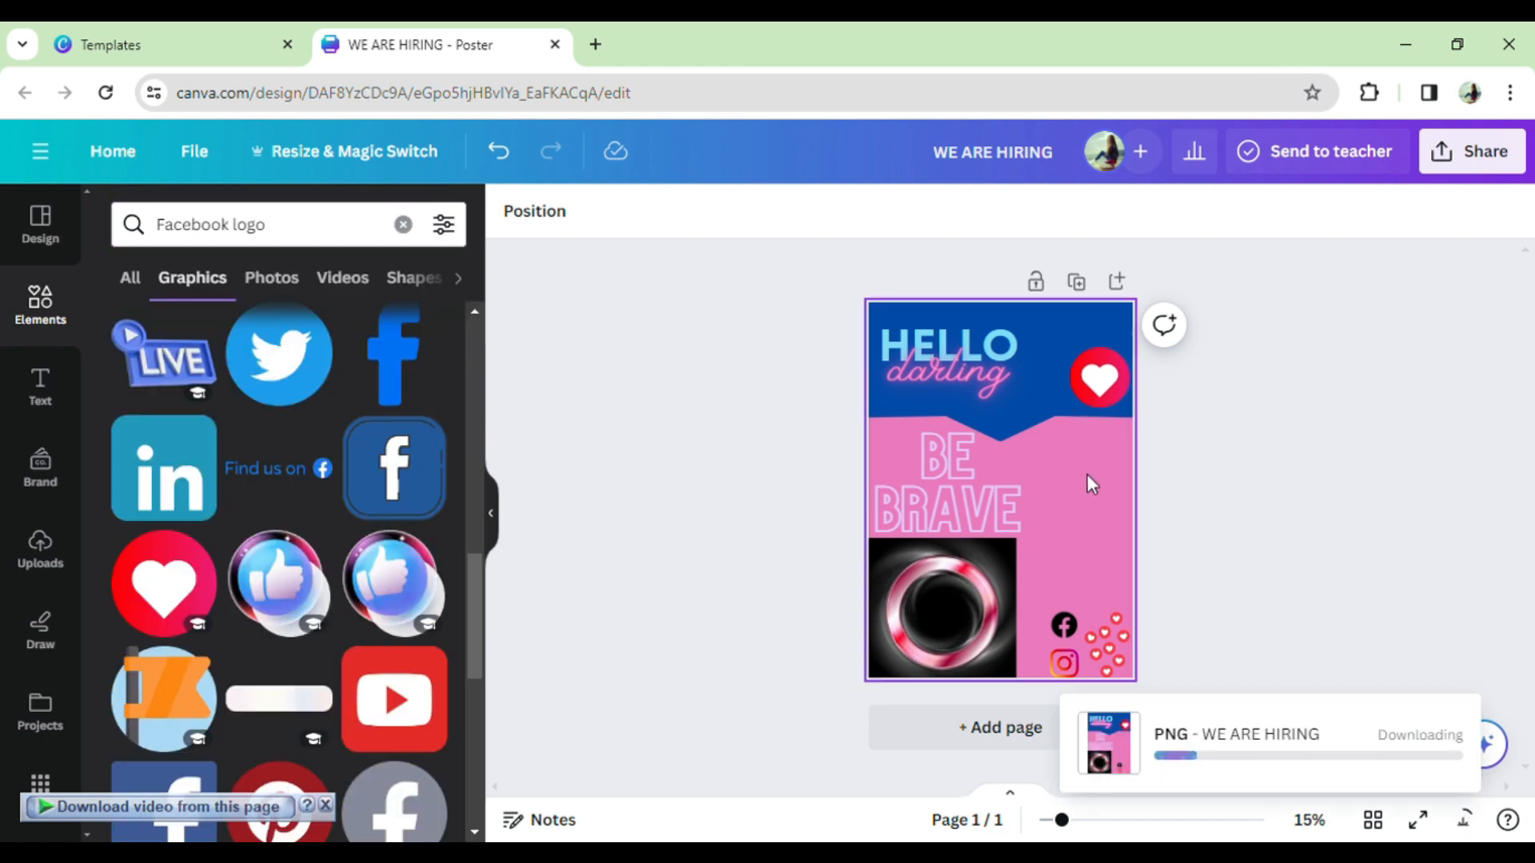
{"action": "left_click", "coordinate": [1088, 478]}
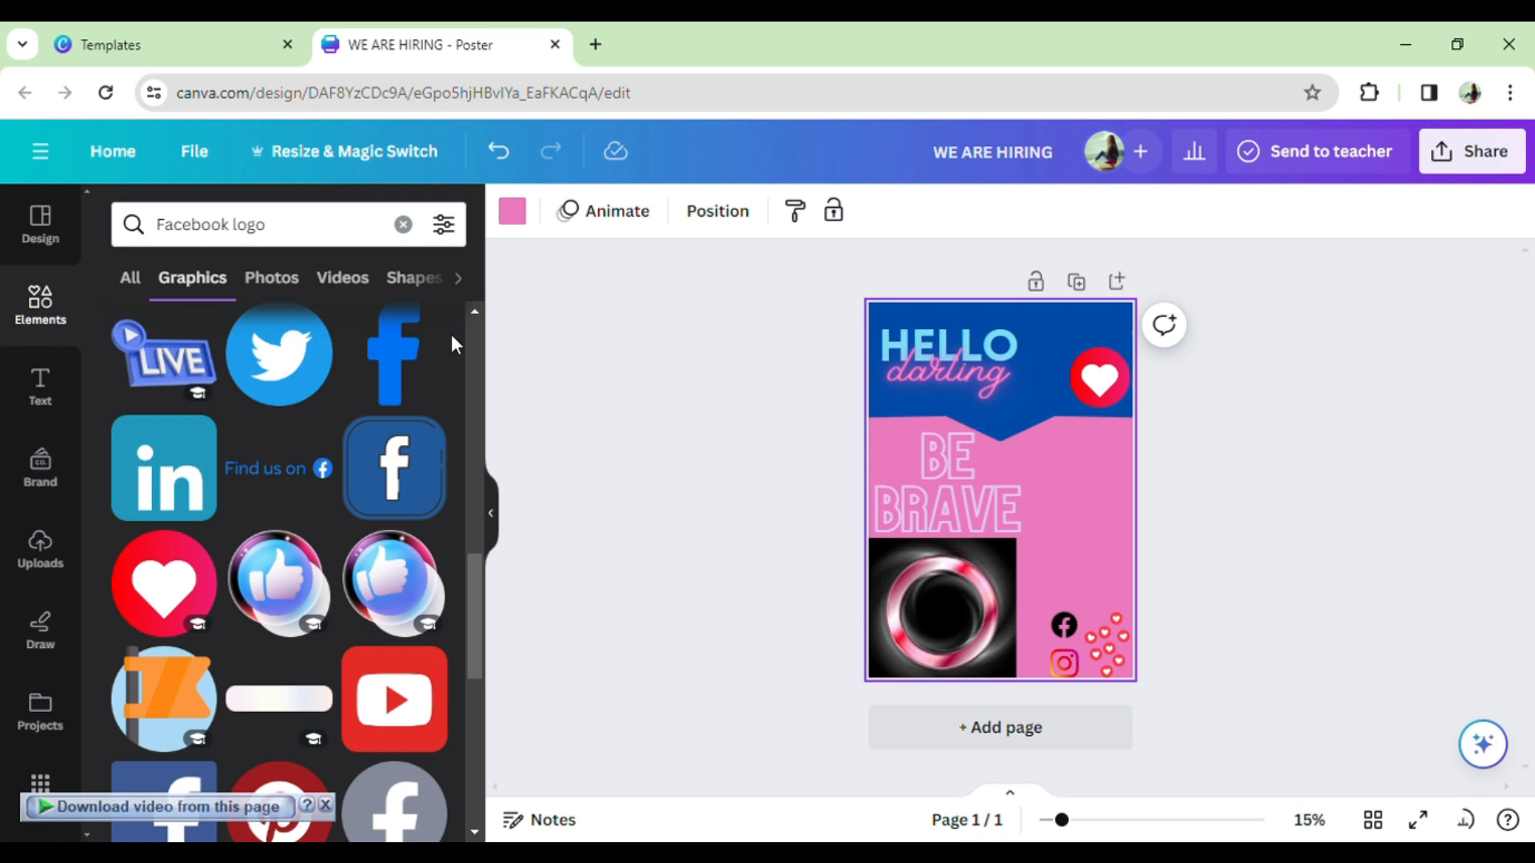